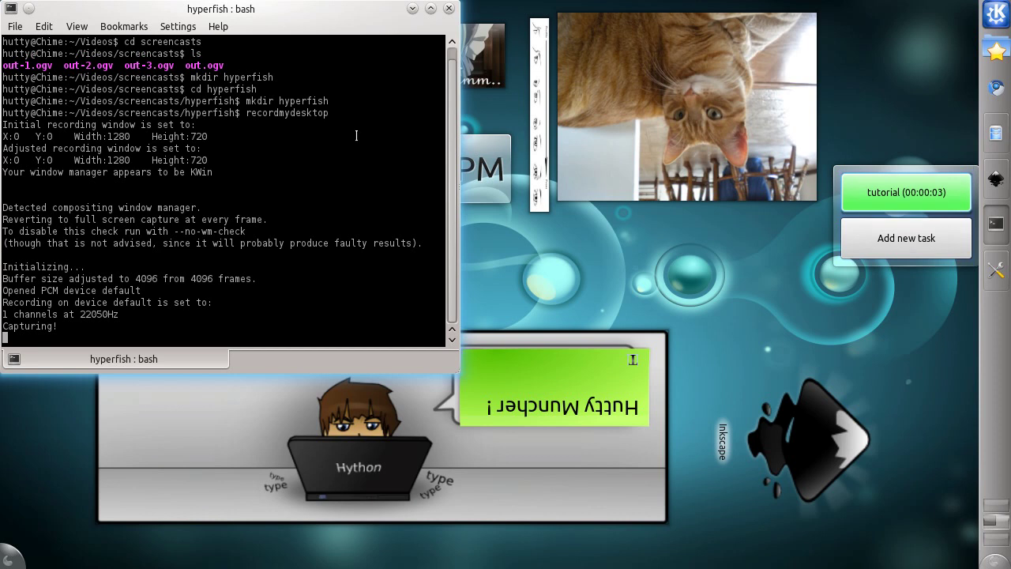
- Hide the terminal, remove the Hython widget and straighten the desktop widgets
{"action": "left_click", "coordinate": [411, 9]}
{"action": "mouse_move", "coordinate": [553, 426]}
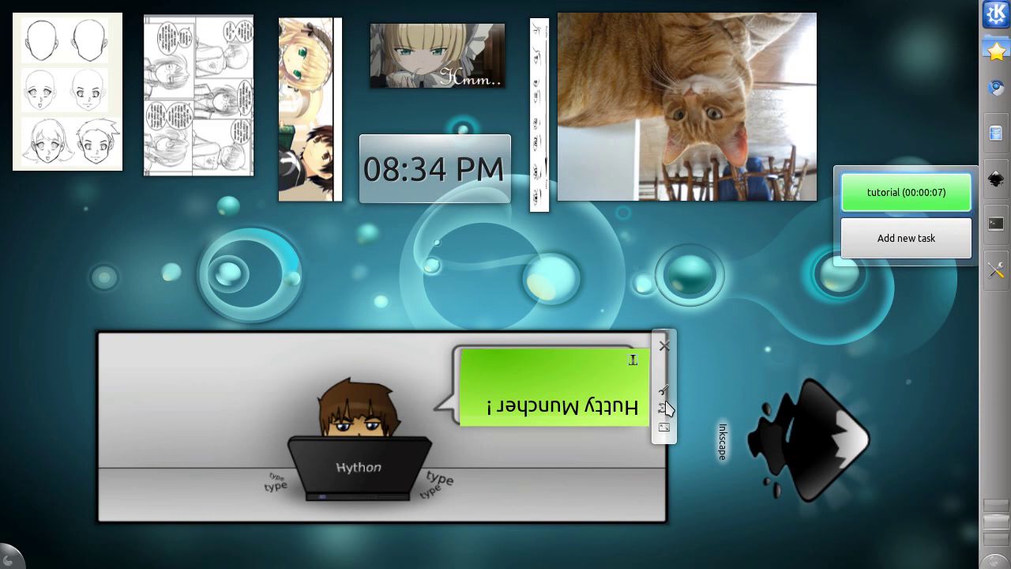
{"action": "mouse_move", "coordinate": [665, 421]}
{"action": "left_mouse_down"}
{"action": "mouse_move", "coordinate": [521, 310]}
{"action": "mouse_move", "coordinate": [460, 363]}
{"action": "left_mouse_up"}
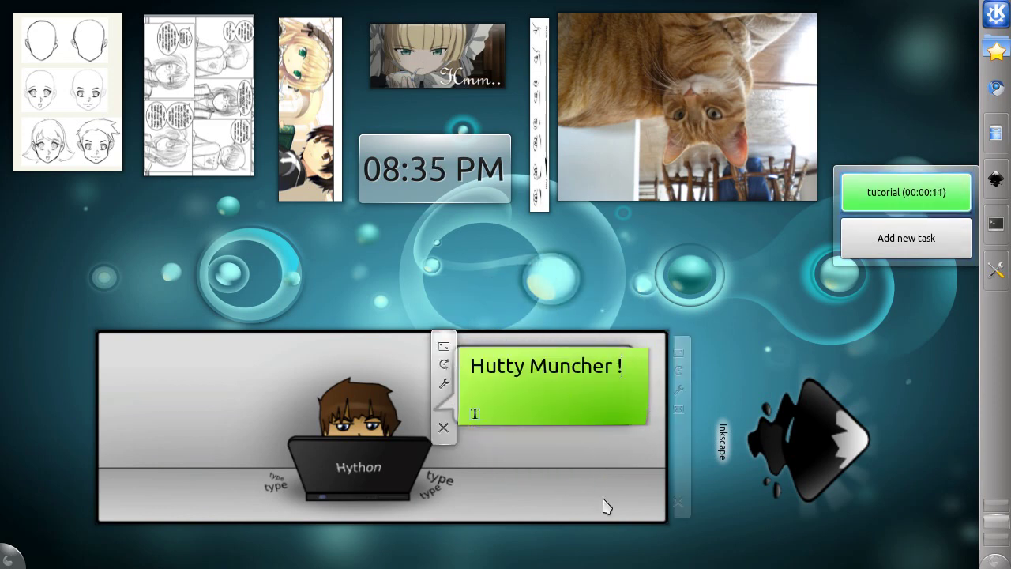
{"action": "left_click", "coordinate": [688, 500]}
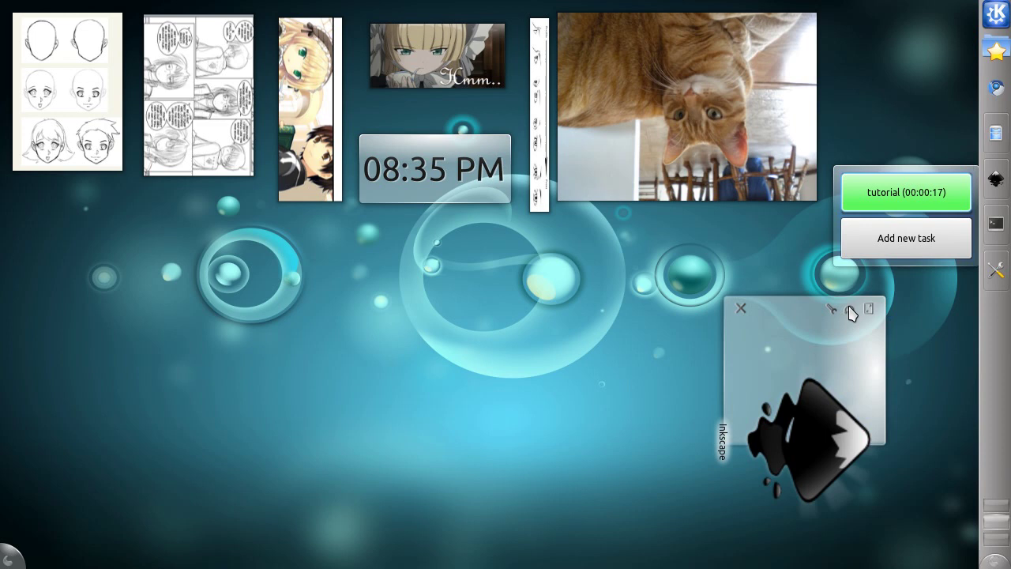
{"action": "mouse_move", "coordinate": [853, 311]}
{"action": "left_mouse_down"}
{"action": "mouse_move", "coordinate": [691, 371]}
{"action": "mouse_move", "coordinate": [676, 411]}
{"action": "left_mouse_up"}
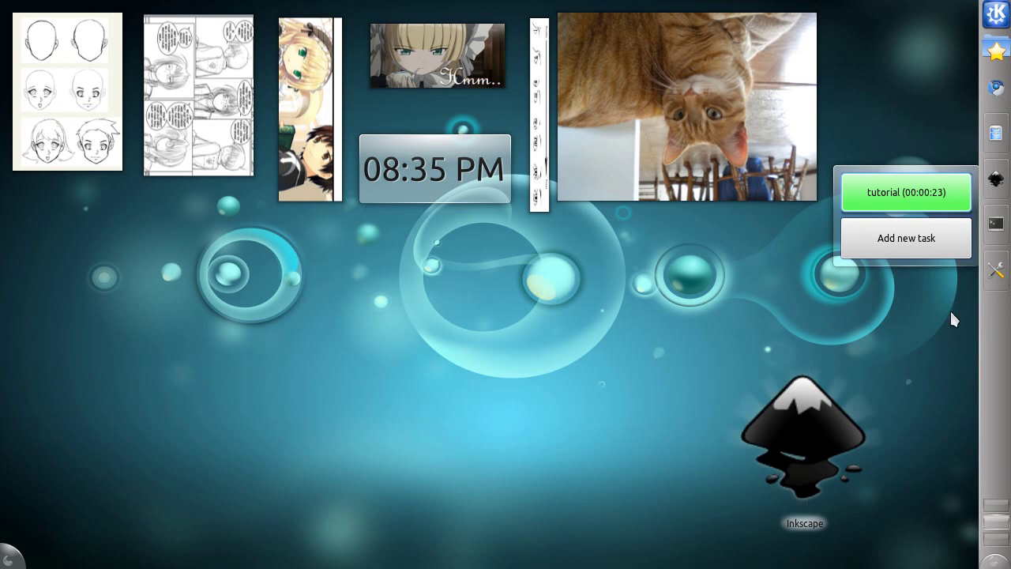
- Move the Inkscape window to the upper left and enlarge it
{"action": "left_click", "coordinate": [996, 179]}
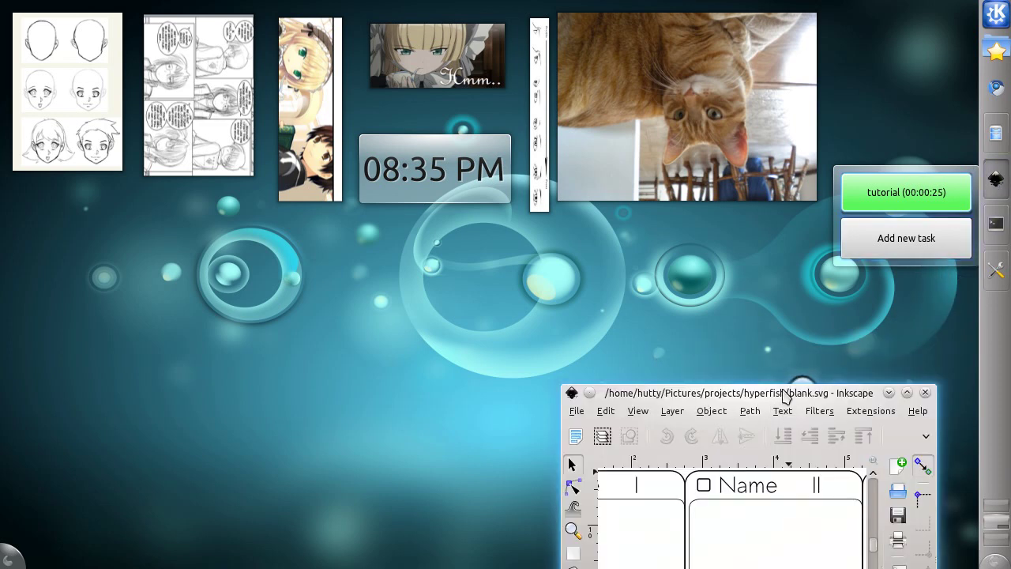
{"action": "left_click_drag", "start_coordinate": [784, 395], "coordinate": [286, 40]}
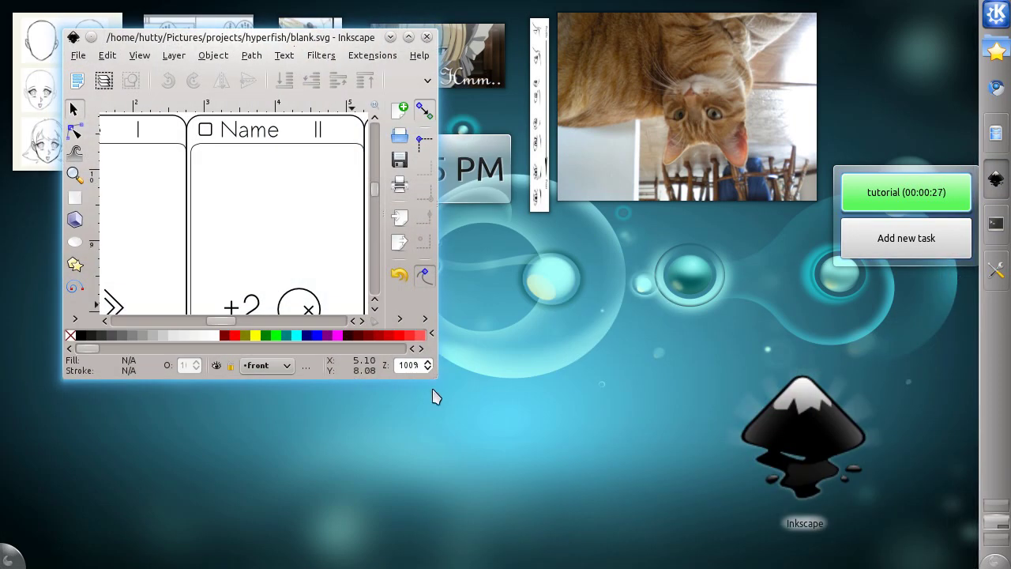
{"action": "left_click_drag", "start_coordinate": [438, 381], "coordinate": [789, 567]}
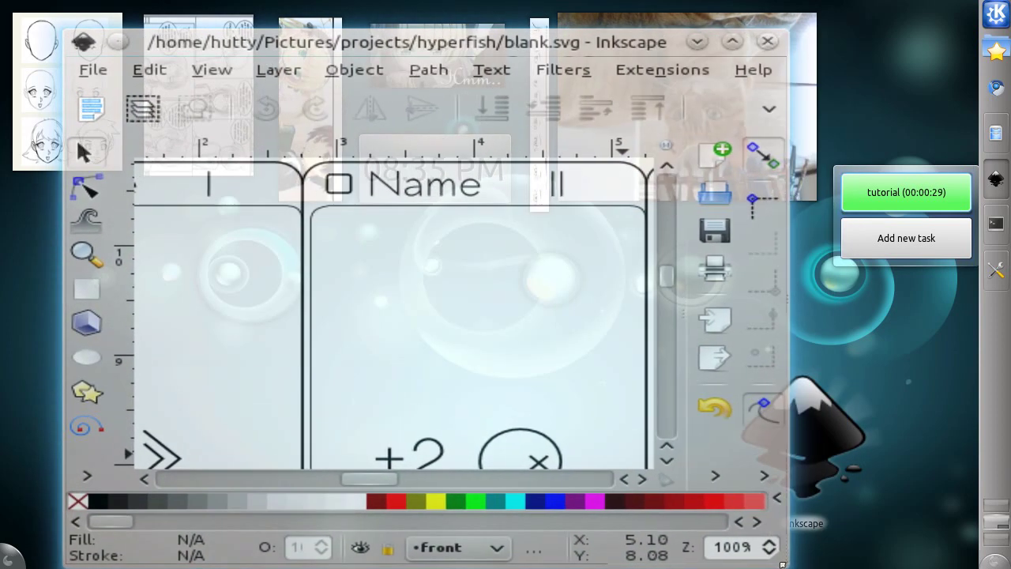
- Scroll the canvas to the top row of Name cards and the Hyper symbols
{"action": "scroll", "coordinate": [379, 280], "scroll_direction": "down", "scroll_amount": 2}
{"action": "scroll", "coordinate": [380, 280], "scroll_direction": "down", "scroll_amount": 9}
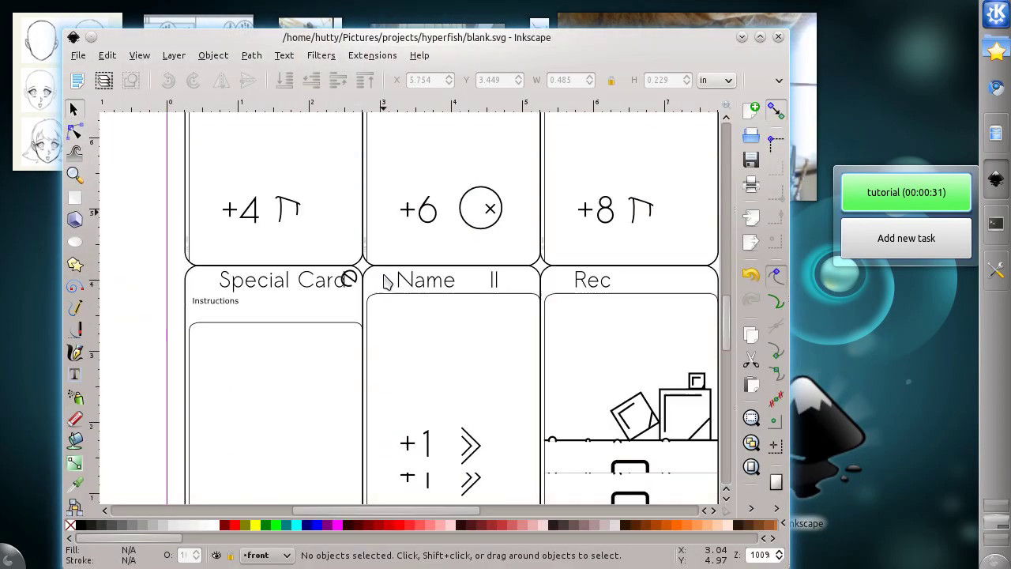
{"action": "scroll", "coordinate": [386, 282], "scroll_direction": "up", "scroll_amount": 1}
{"action": "scroll", "coordinate": [386, 281], "scroll_direction": "up", "scroll_amount": 3}
{"action": "scroll", "coordinate": [384, 283], "scroll_direction": "up", "scroll_amount": 4}
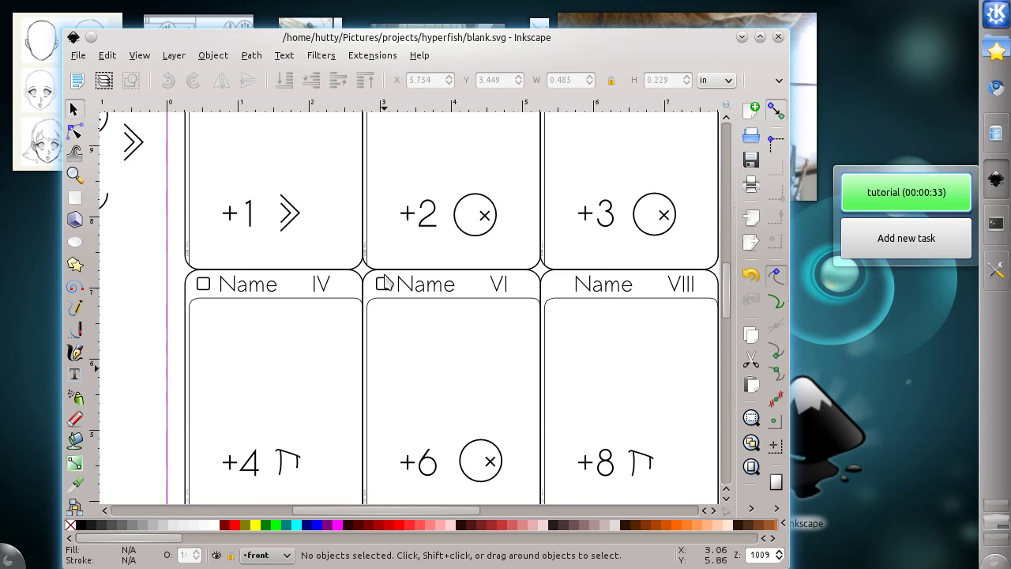
{"action": "scroll", "coordinate": [385, 283], "scroll_direction": "up", "scroll_amount": 4}
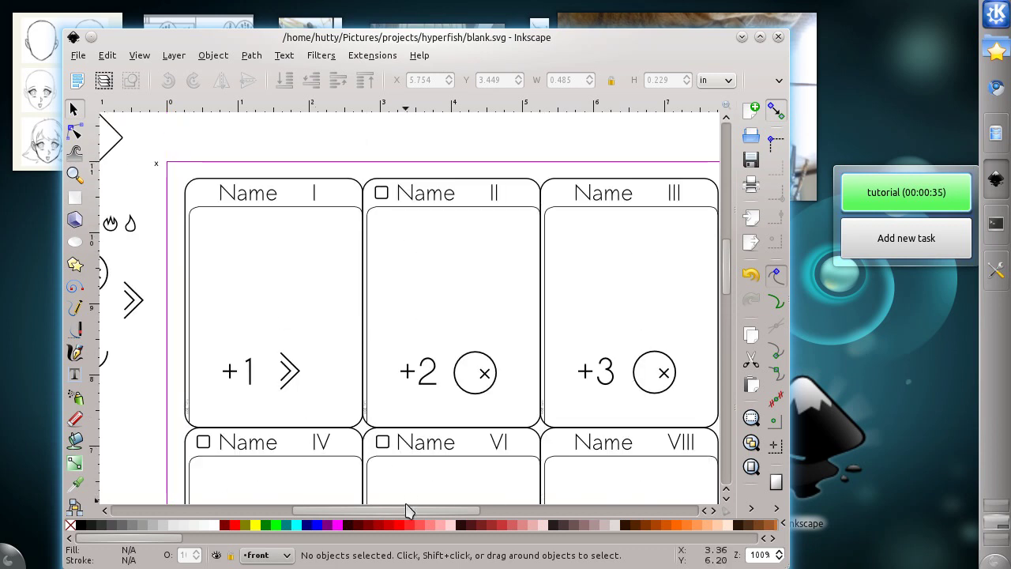
{"action": "left_click_drag", "start_coordinate": [408, 510], "coordinate": [398, 511]}
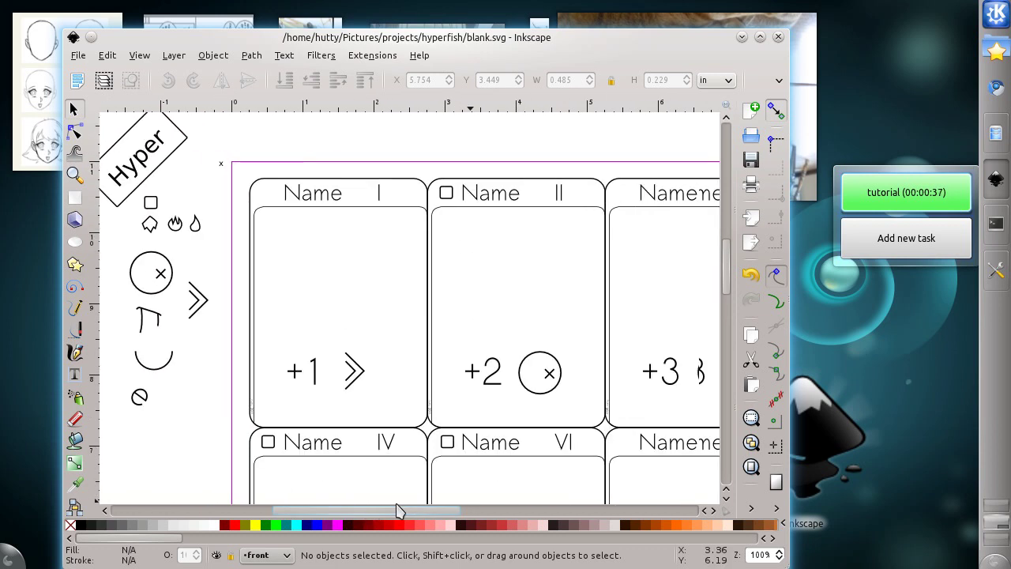
{"action": "scroll", "coordinate": [398, 510], "scroll_direction": "right", "scroll_amount": 1}
{"action": "scroll", "coordinate": [398, 510], "scroll_direction": "left", "scroll_amount": 1}
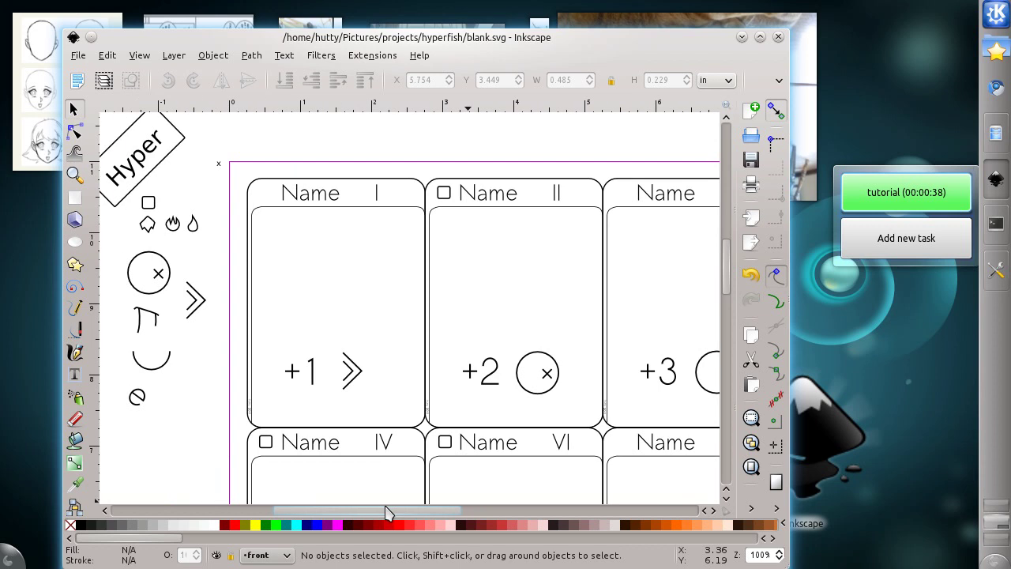
- Place Dolphin beside Inkscape and select pleel.png in the proofs folder
{"action": "left_click", "coordinate": [996, 133]}
{"action": "left_click_drag", "start_coordinate": [540, 435], "coordinate": [722, 219]}
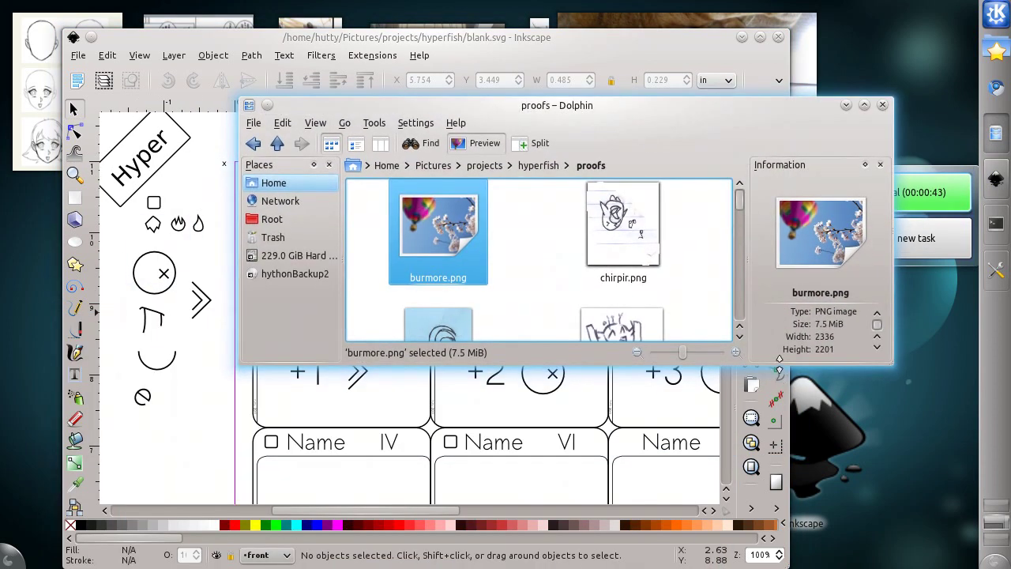
{"action": "left_click_drag", "start_coordinate": [779, 365], "coordinate": [779, 518]}
{"action": "left_click_drag", "start_coordinate": [743, 234], "coordinate": [762, 411]}
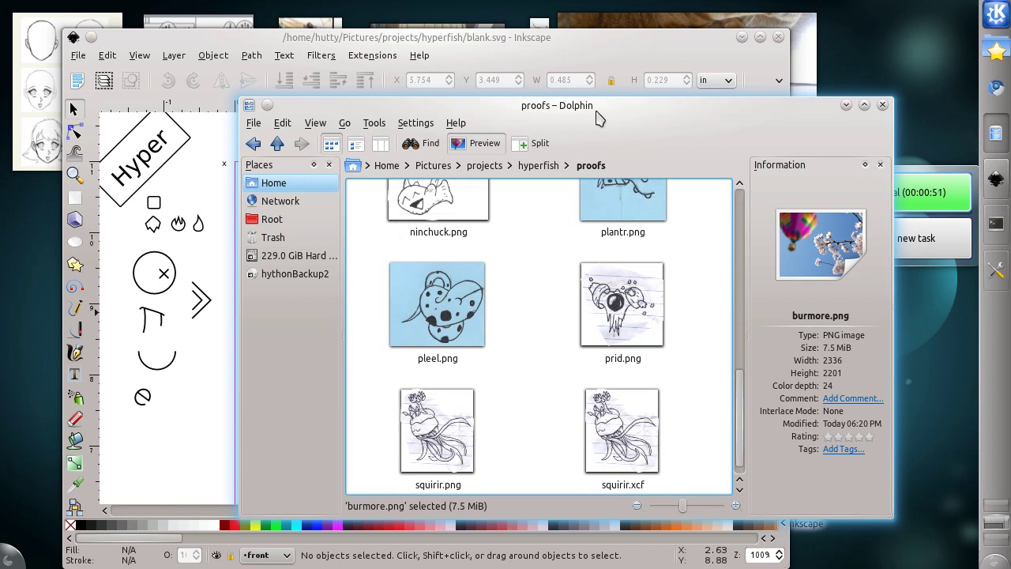
{"action": "mouse_move", "coordinate": [597, 118]}
{"action": "left_mouse_down"}
{"action": "mouse_move", "coordinate": [693, 132]}
{"action": "mouse_move", "coordinate": [851, 125]}
{"action": "left_mouse_up"}
{"action": "left_click", "coordinate": [668, 322]}
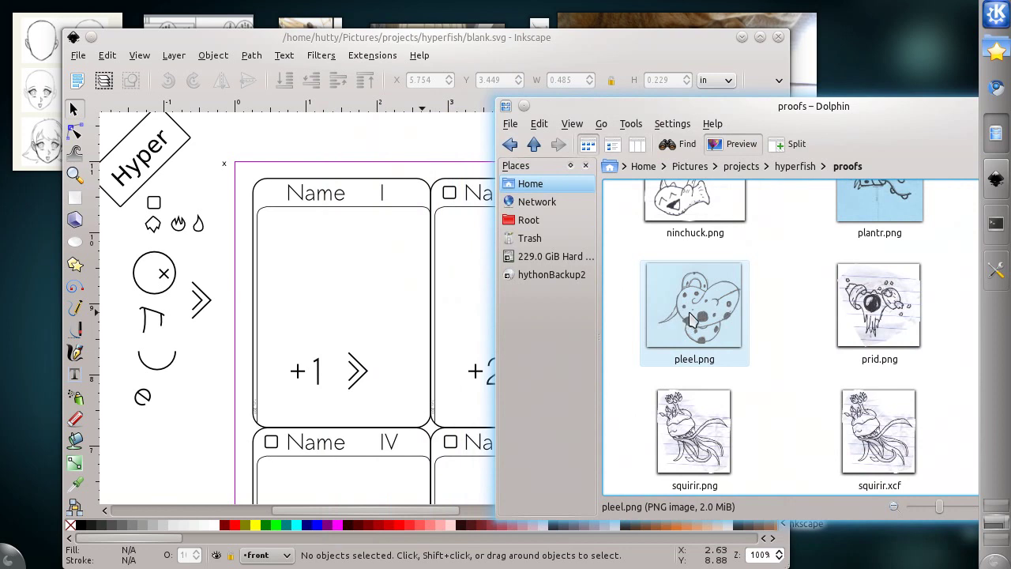
- Drag pleel.png from Dolphin onto the Inkscape card sheet to import it
{"action": "left_click", "coordinate": [78, 56]}
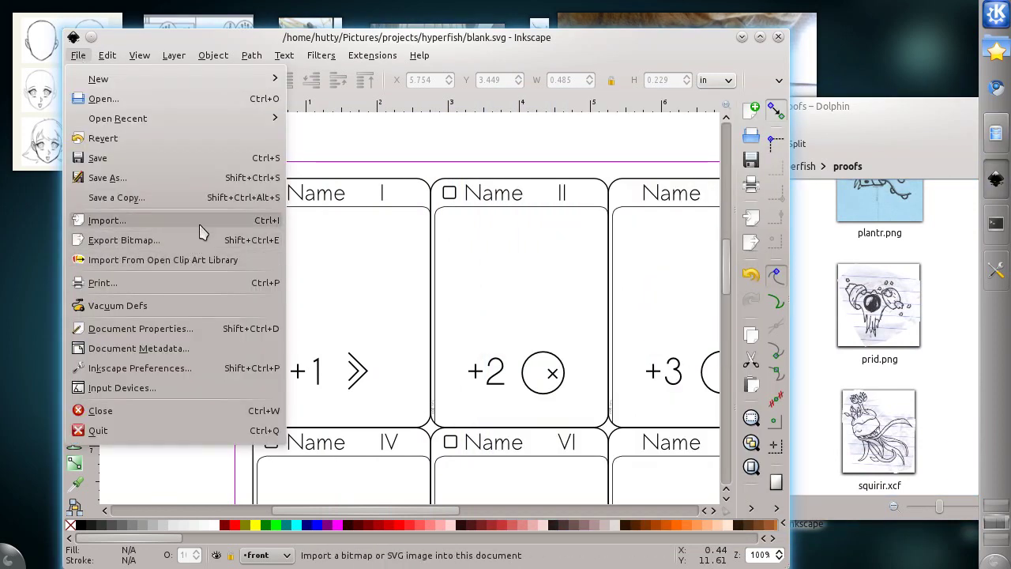
{"action": "left_click", "coordinate": [429, 33]}
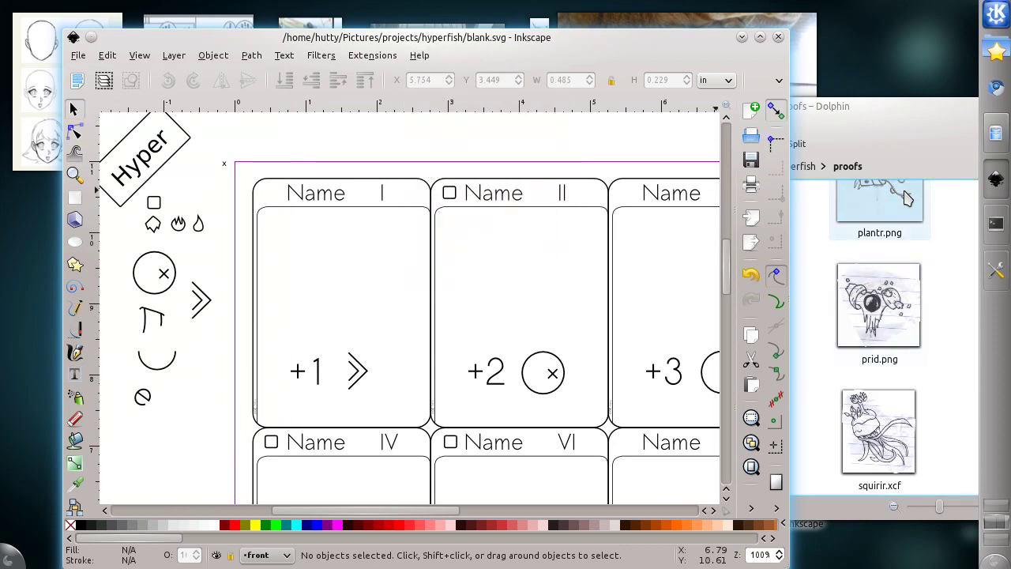
{"action": "scroll", "coordinate": [908, 226], "scroll_direction": "up", "scroll_amount": 3}
{"action": "scroll", "coordinate": [912, 237], "scroll_direction": "down", "scroll_amount": 3}
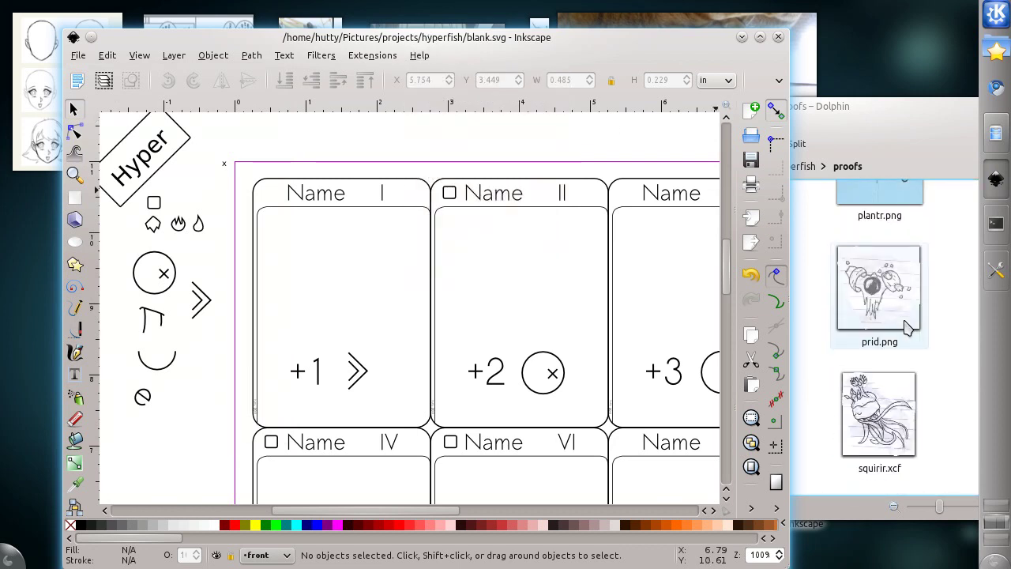
{"action": "left_click_drag", "start_coordinate": [694, 292], "coordinate": [341, 156]}
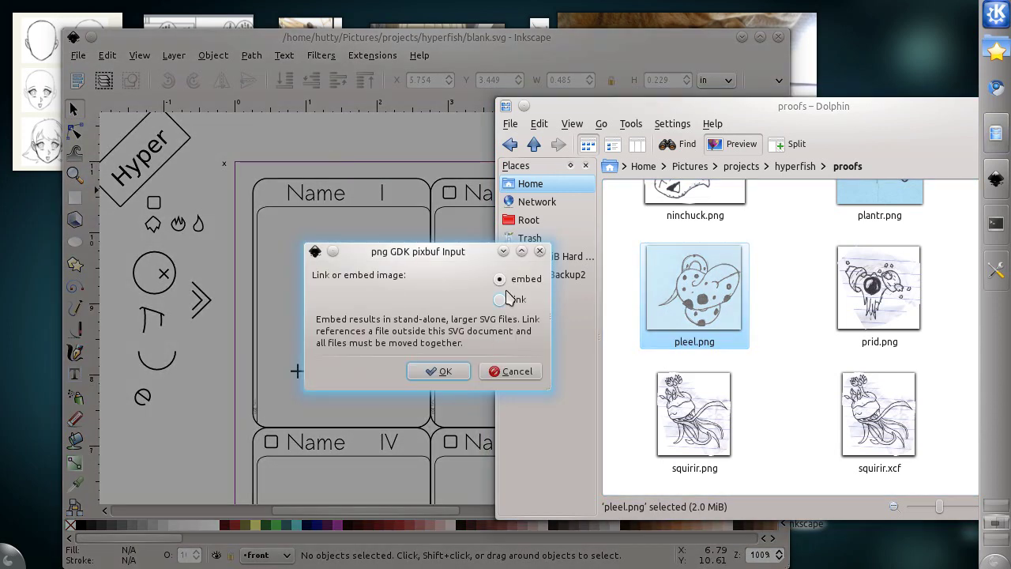
- Embed the pleel image and maximize the Inkscape window
{"action": "left_click", "coordinate": [436, 372]}
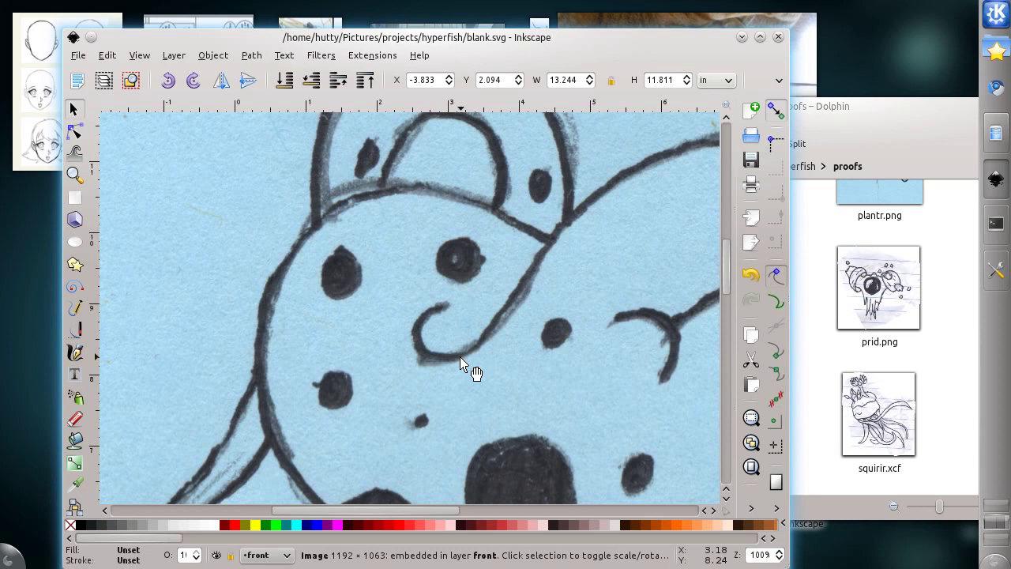
{"action": "scroll", "coordinate": [460, 357], "scroll_direction": "down", "scroll_amount": 2}
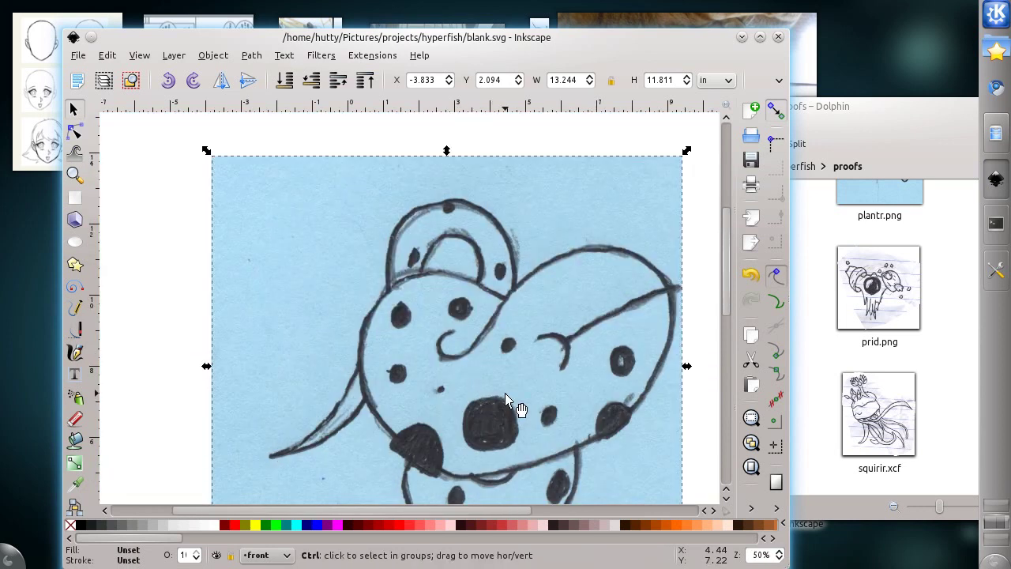
{"action": "scroll", "coordinate": [504, 393], "scroll_direction": "down", "scroll_amount": 2}
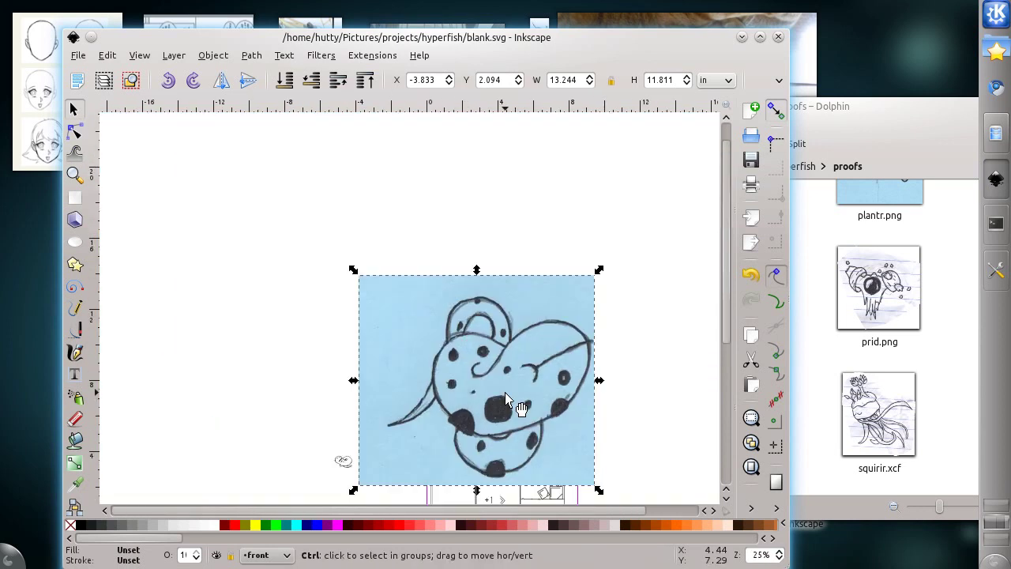
{"action": "double_click", "coordinate": [639, 43]}
- Shrink the drawing and move it into the Name I card's art box
{"action": "left_click_drag", "start_coordinate": [549, 398], "coordinate": [529, 363]}
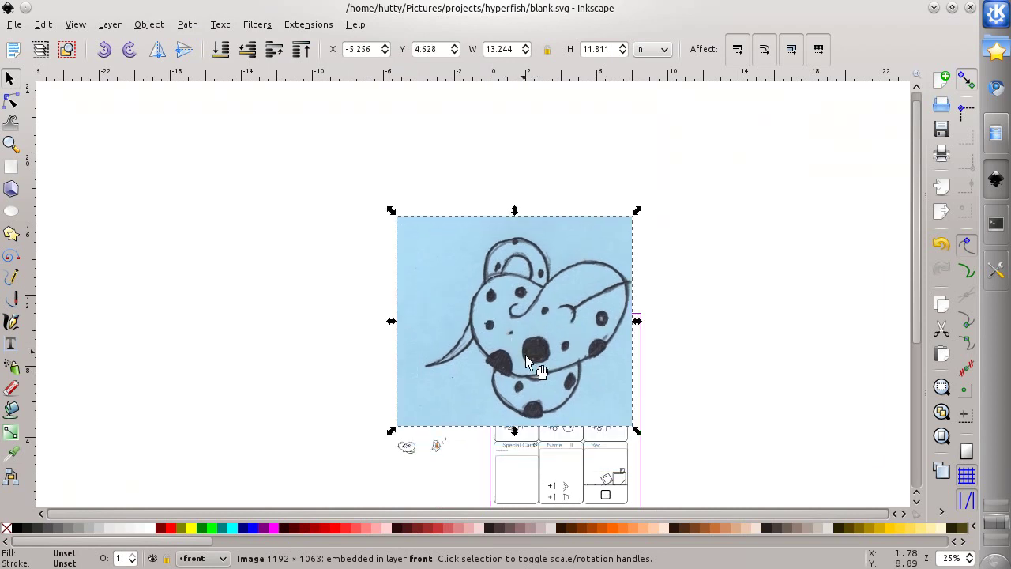
{"action": "left_click_drag", "start_coordinate": [637, 431], "coordinate": [529, 324]}
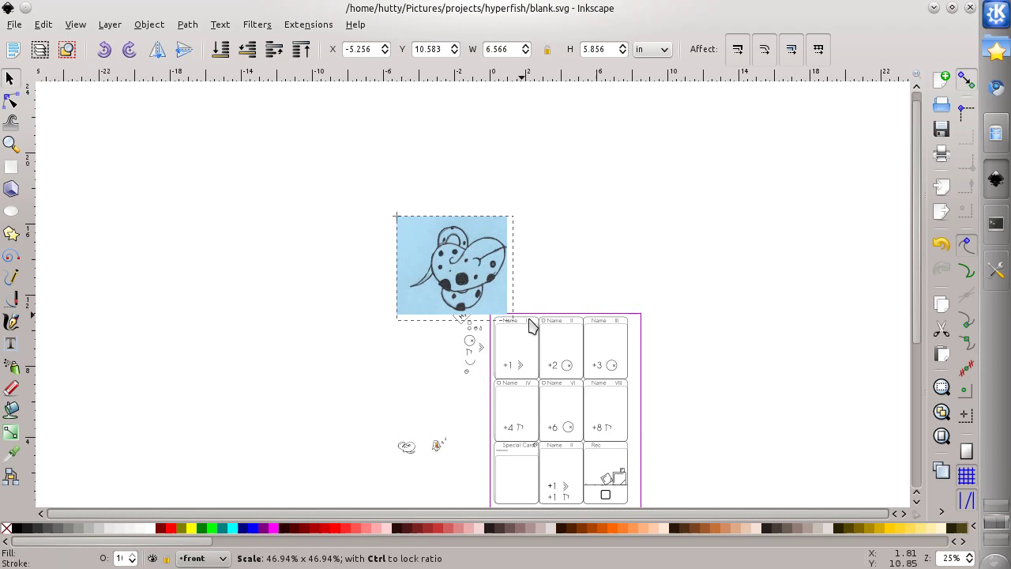
{"action": "mouse_move", "coordinate": [529, 323]}
{"action": "left_mouse_down"}
{"action": "mouse_move", "coordinate": [482, 260]}
{"action": "mouse_move", "coordinate": [531, 360]}
{"action": "left_mouse_up"}
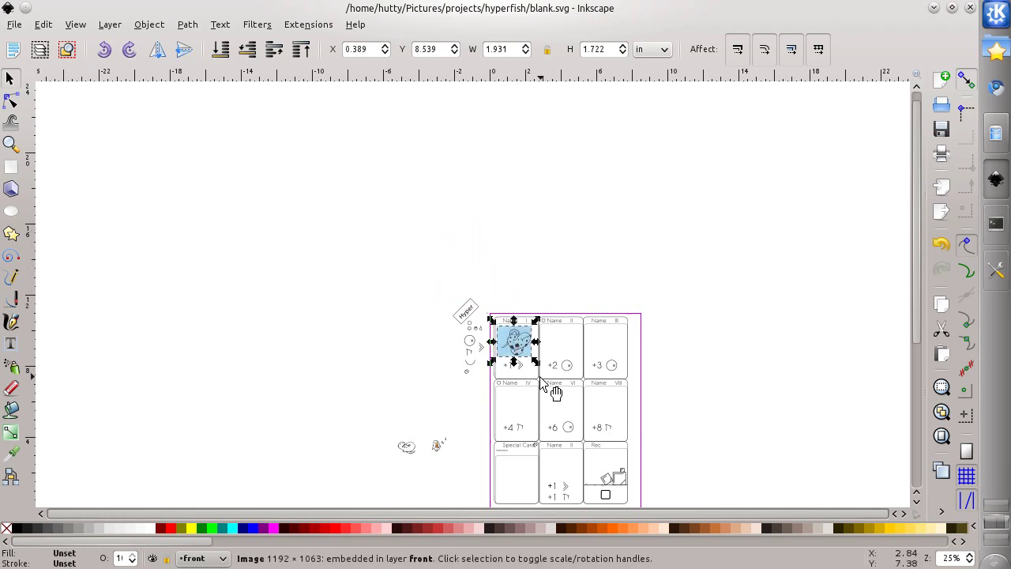
{"action": "scroll", "coordinate": [529, 347], "scroll_direction": "up", "scroll_amount": 6}
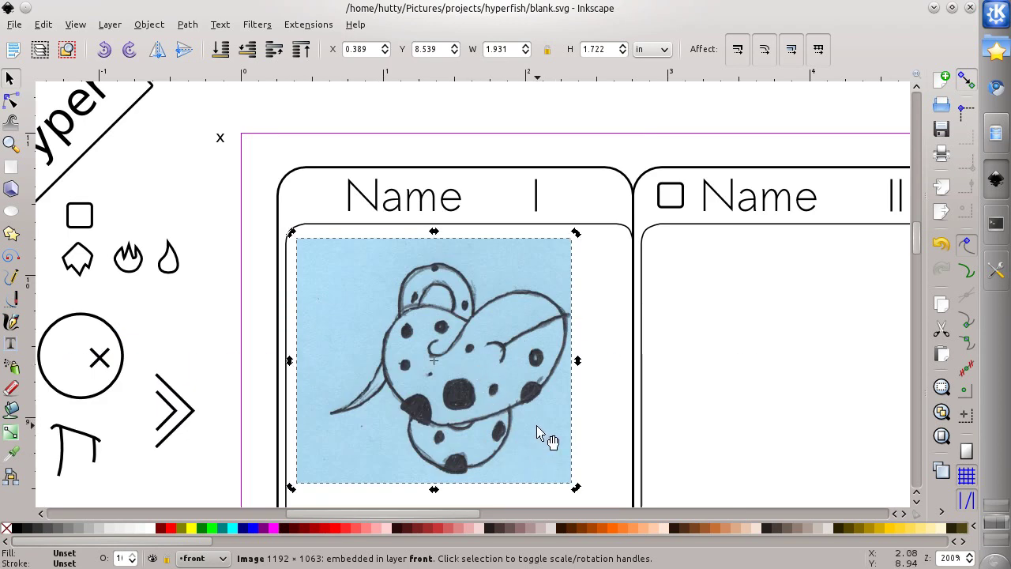
- Rotate the pleel drawing to a tilt over card I's picture area
{"action": "left_click_drag", "start_coordinate": [492, 404], "coordinate": [515, 400]}
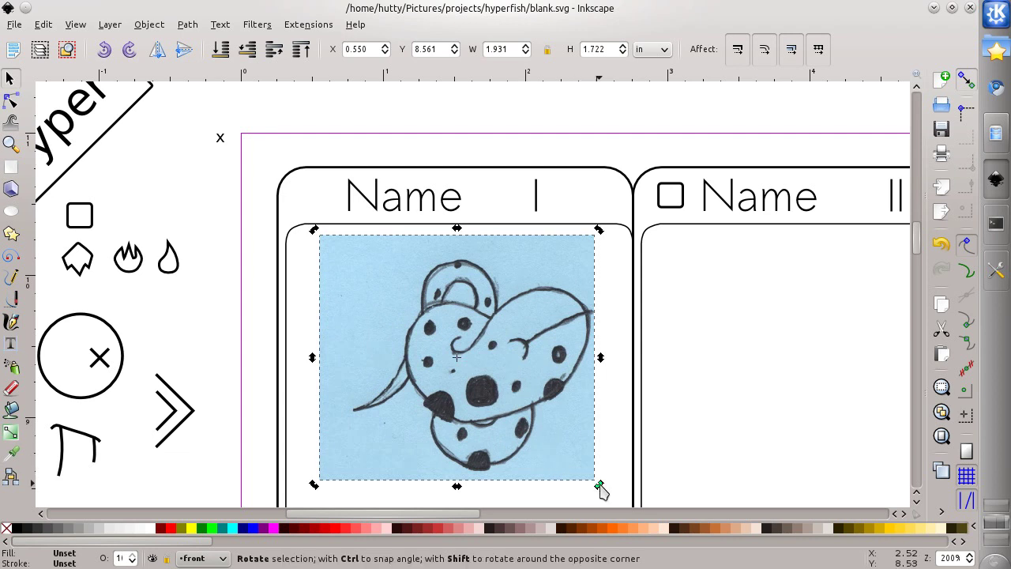
{"action": "mouse_move", "coordinate": [600, 485]}
{"action": "left_mouse_down"}
{"action": "mouse_move", "coordinate": [534, 270]}
{"action": "mouse_move", "coordinate": [463, 274]}
{"action": "mouse_move", "coordinate": [424, 295]}
{"action": "left_mouse_up"}
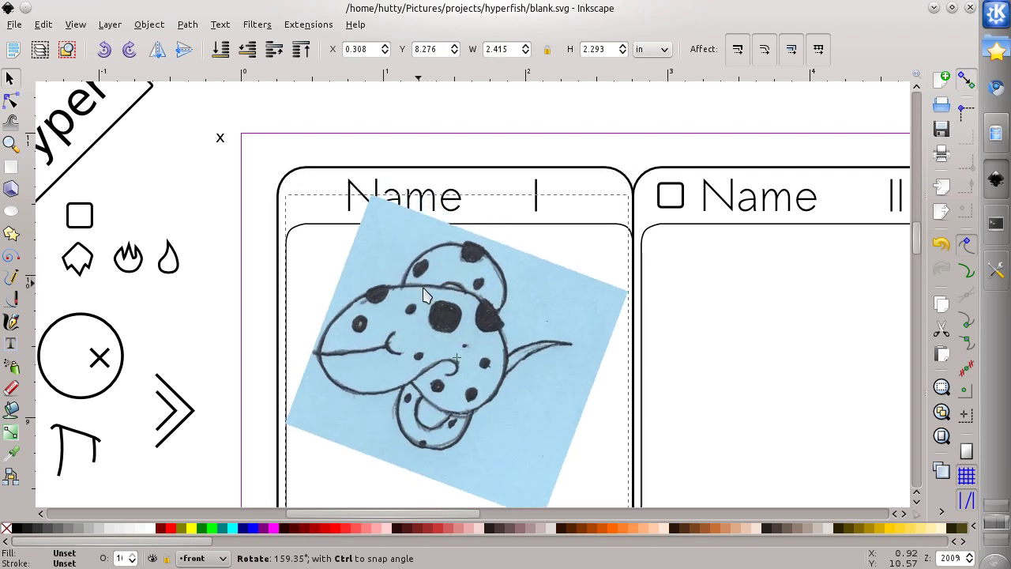
{"action": "left_click_drag", "start_coordinate": [458, 350], "coordinate": [472, 368]}
{"action": "scroll", "coordinate": [478, 449], "scroll_direction": "down", "scroll_amount": 1}
{"action": "scroll", "coordinate": [477, 449], "scroll_direction": "left", "scroll_amount": 1}
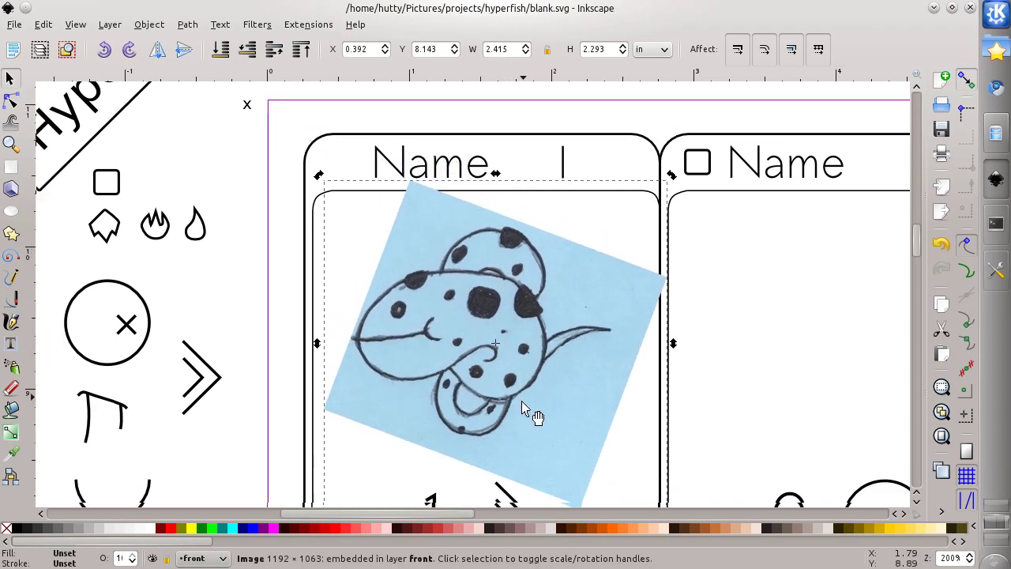
{"action": "scroll", "coordinate": [478, 369], "scroll_direction": "down", "scroll_amount": 1}
{"action": "scroll", "coordinate": [478, 369], "scroll_direction": "left", "scroll_amount": 1}
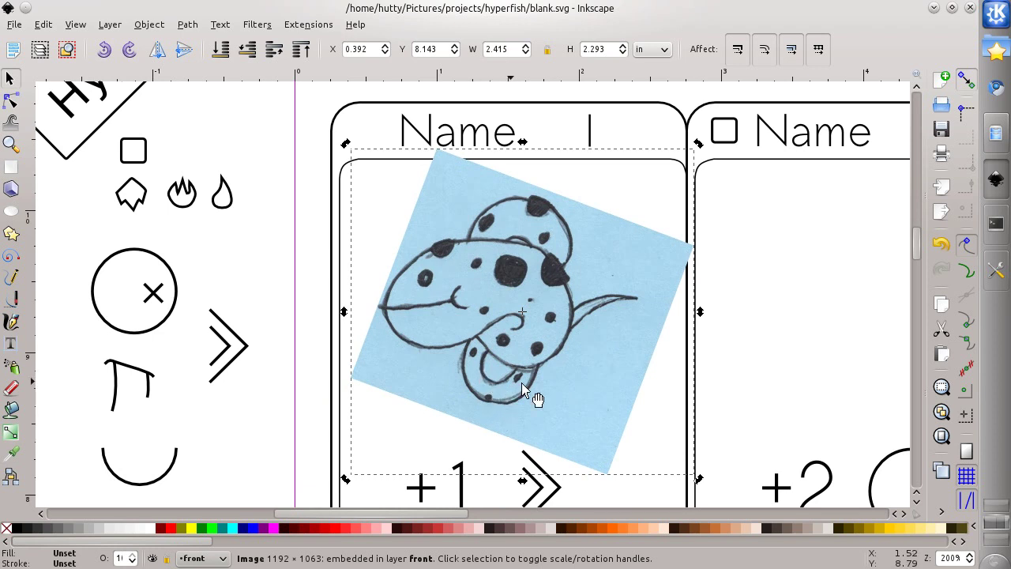
{"action": "left_click", "coordinate": [150, 24]}
{"action": "mouse_move", "coordinate": [187, 24]}
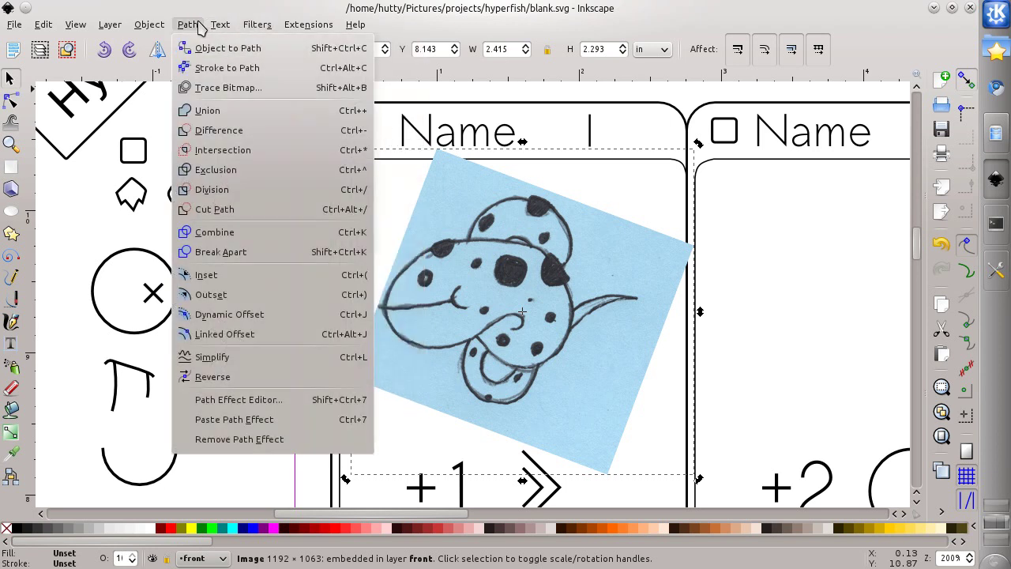
- Trace the fish scan as a bitmap with brightness cutoff 0.390
{"action": "left_click", "coordinate": [213, 93]}
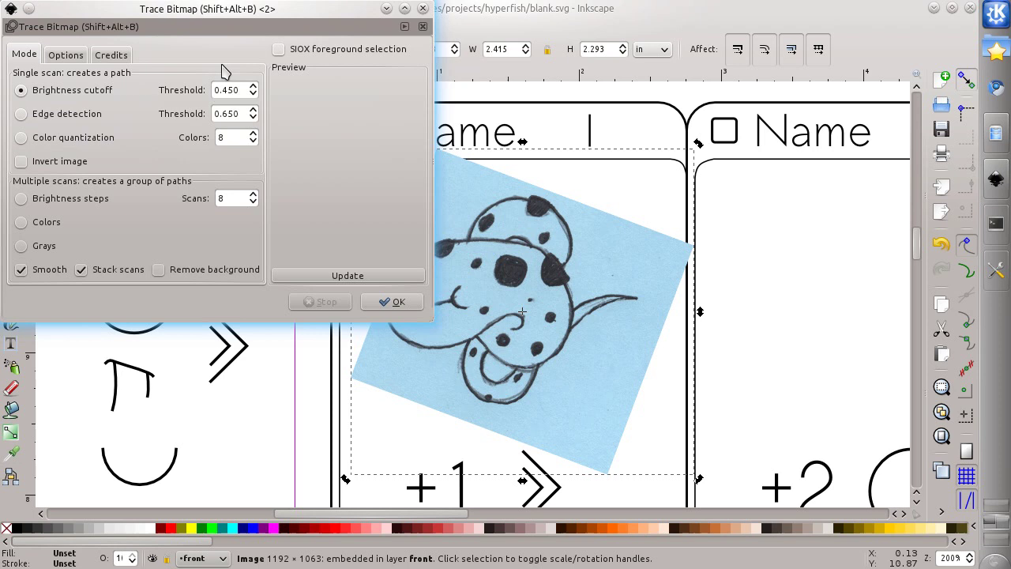
{"action": "left_click_drag", "start_coordinate": [220, 18], "coordinate": [223, 72]}
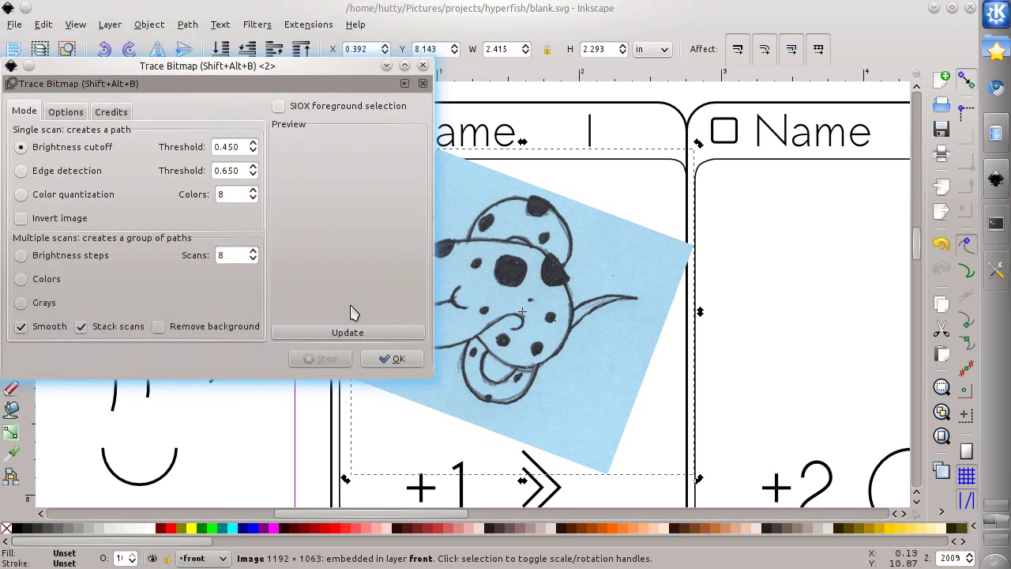
{"action": "left_click", "coordinate": [352, 335]}
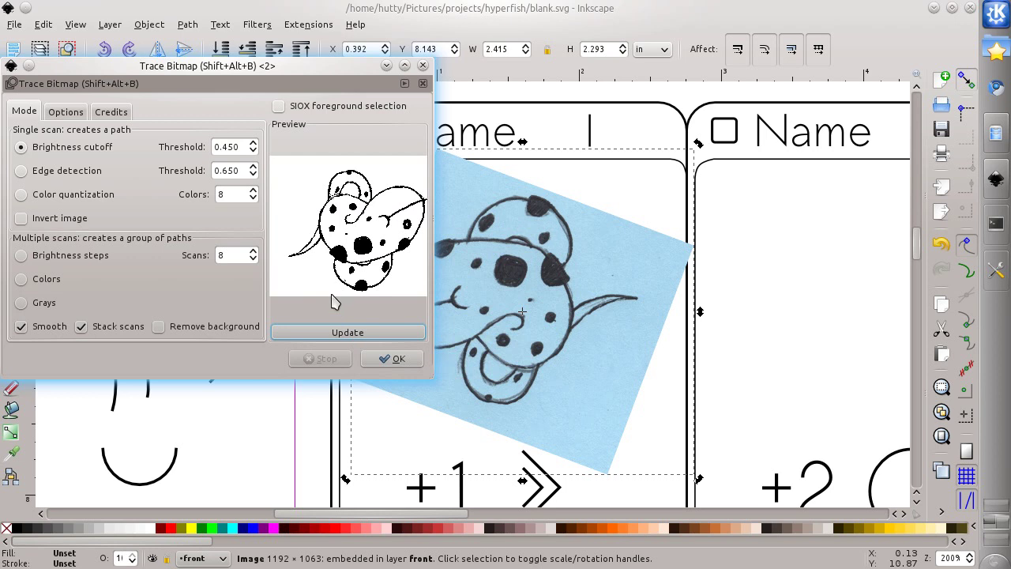
{"action": "left_click", "coordinate": [252, 143]}
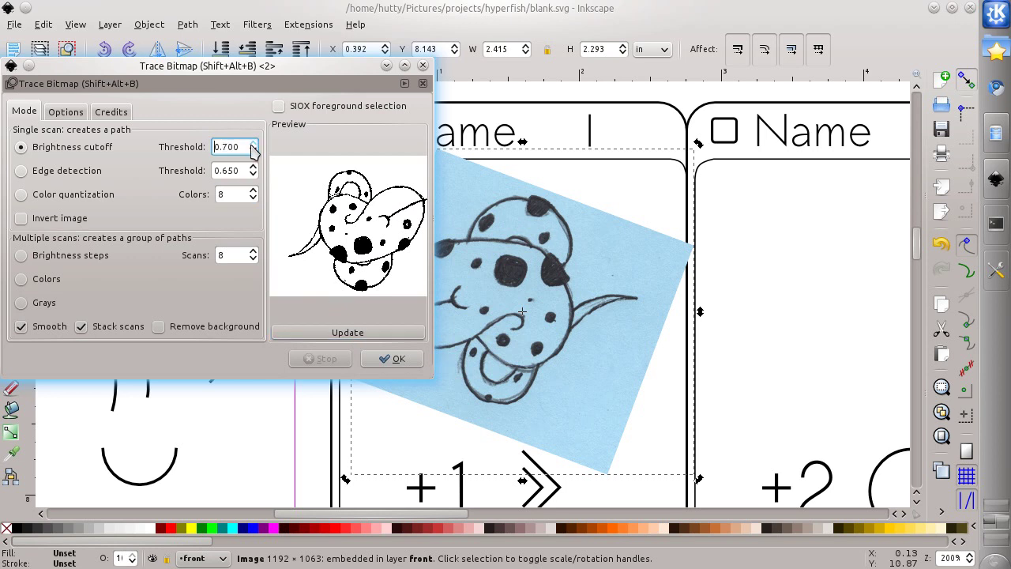
{"action": "left_click", "coordinate": [324, 333]}
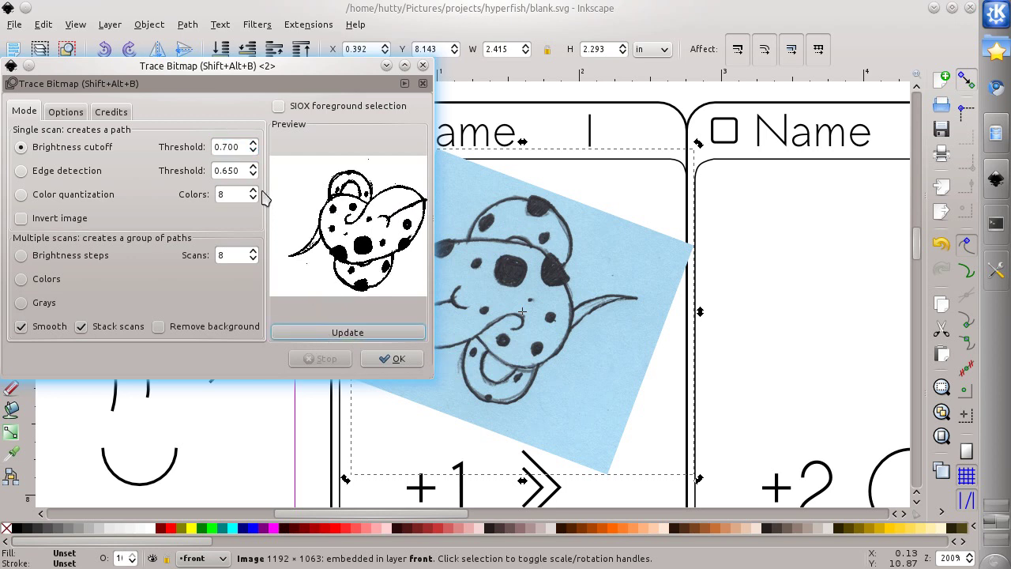
{"action": "left_click", "coordinate": [251, 153]}
{"action": "scroll", "coordinate": [251, 150], "scroll_direction": "down", "scroll_amount": 9}
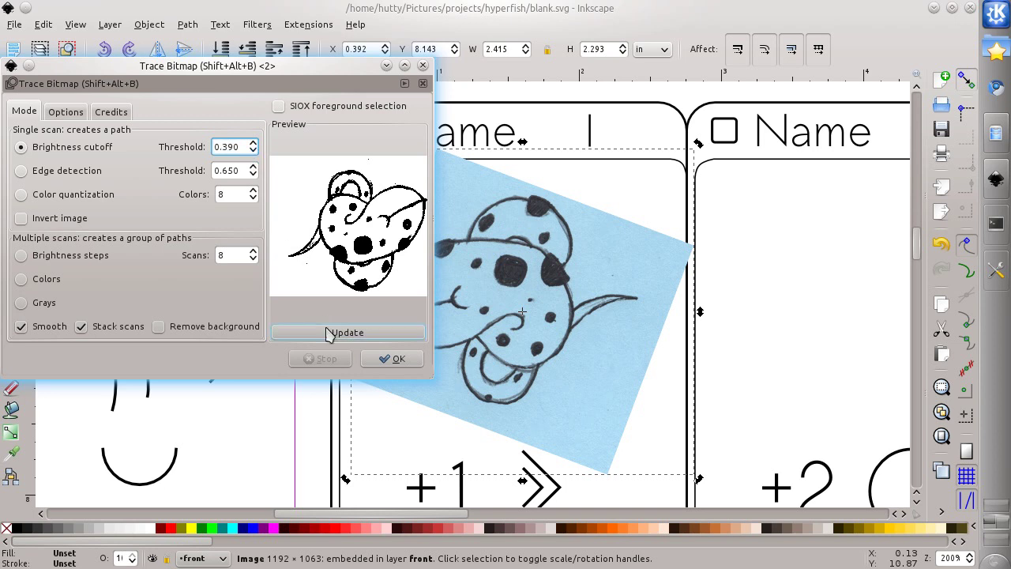
{"action": "left_click", "coordinate": [319, 332]}
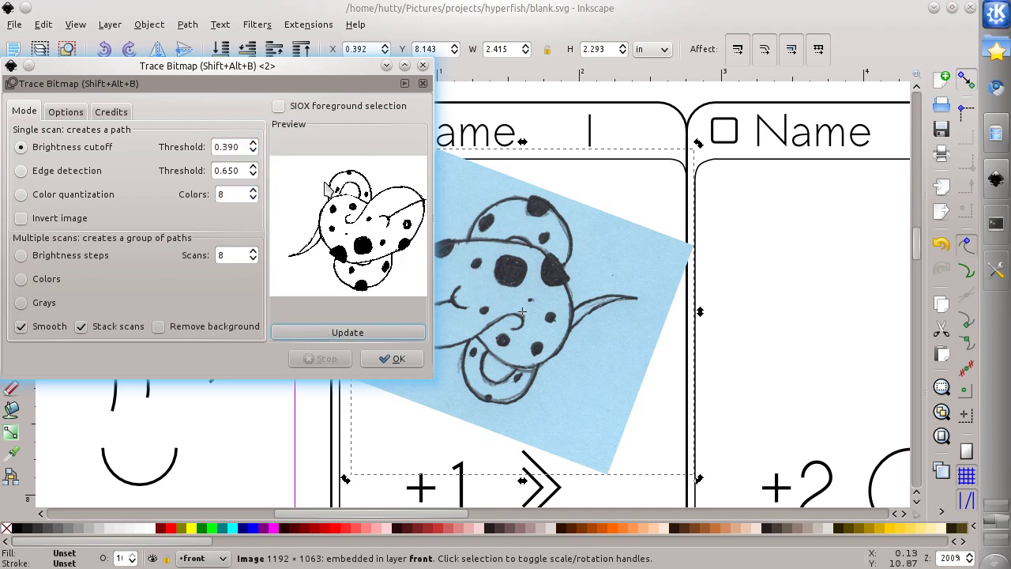
{"action": "left_click", "coordinate": [395, 359]}
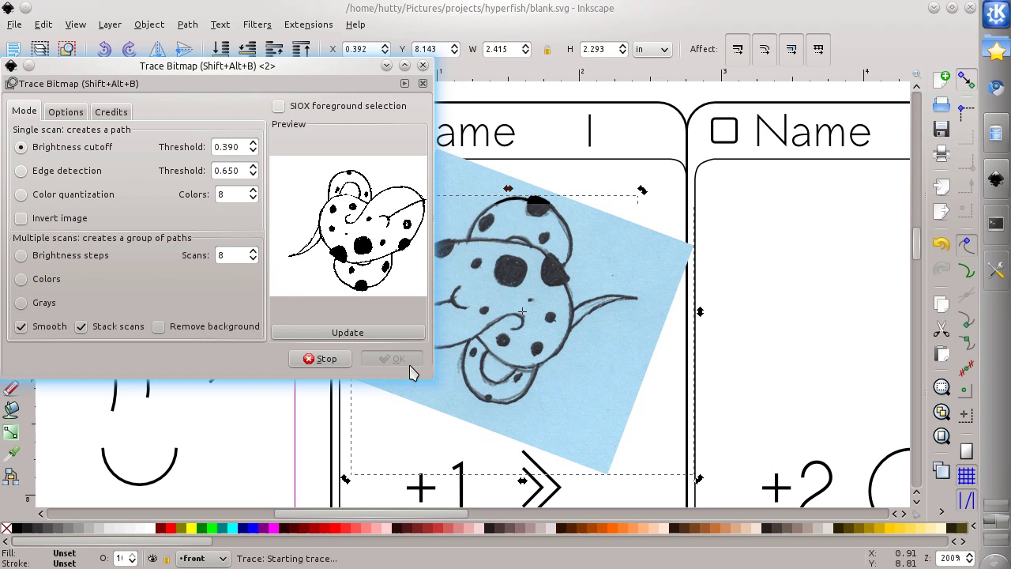
- Put the traced fish in card I and move the original scan above the cards
{"action": "left_click_drag", "start_coordinate": [563, 288], "coordinate": [755, 268]}
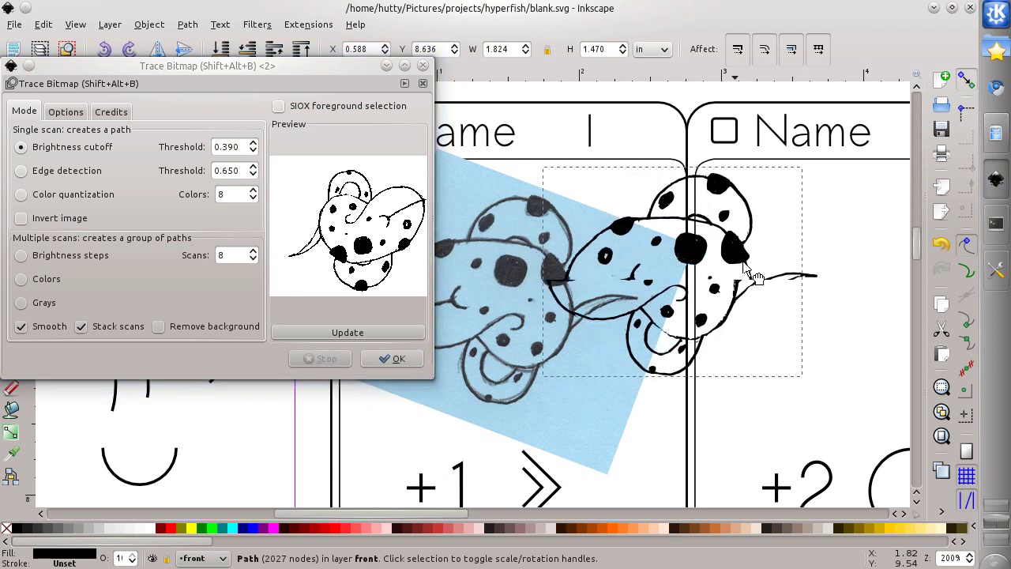
{"action": "left_click", "coordinate": [552, 375]}
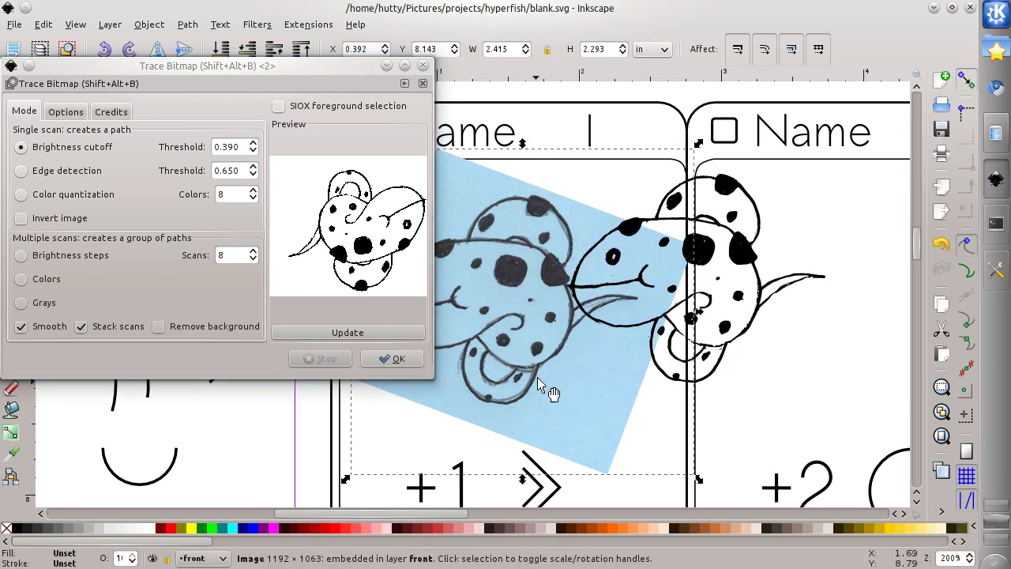
{"action": "scroll", "coordinate": [544, 362], "scroll_direction": "down", "scroll_amount": 2}
{"action": "left_click_drag", "start_coordinate": [544, 361], "coordinate": [618, 133]}
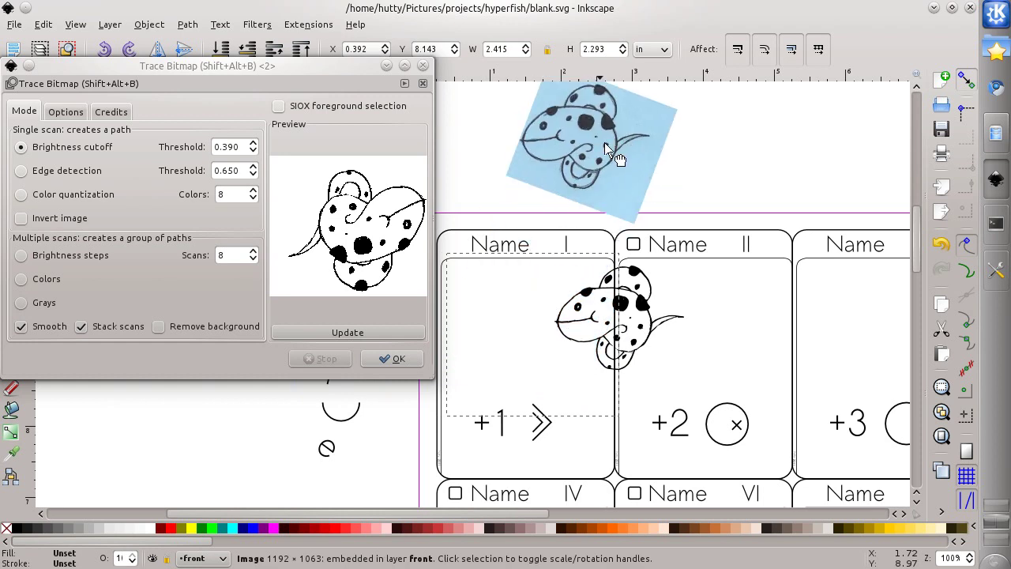
{"action": "left_click_drag", "start_coordinate": [618, 314], "coordinate": [492, 296]}
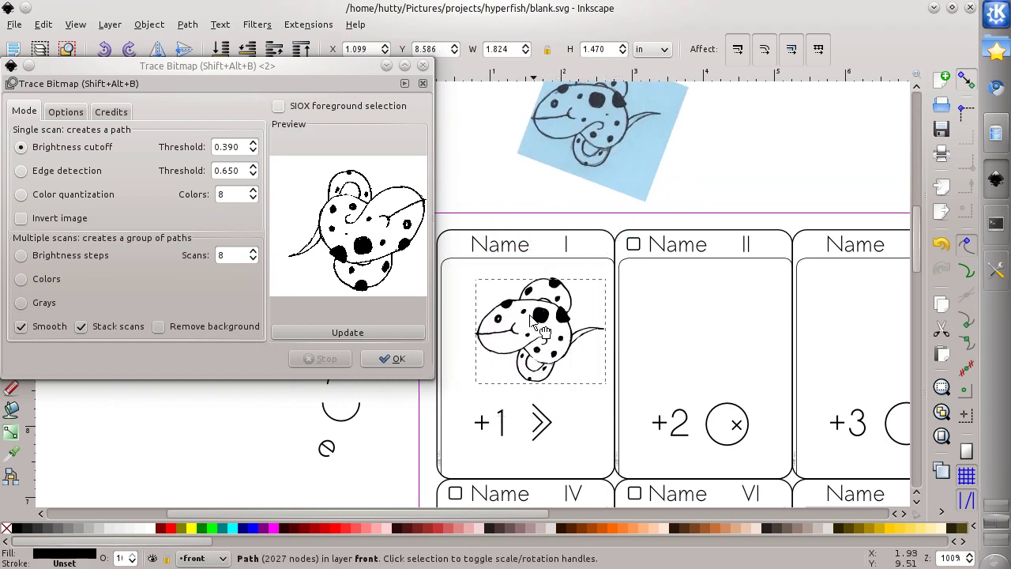
{"action": "left_click", "coordinate": [386, 66]}
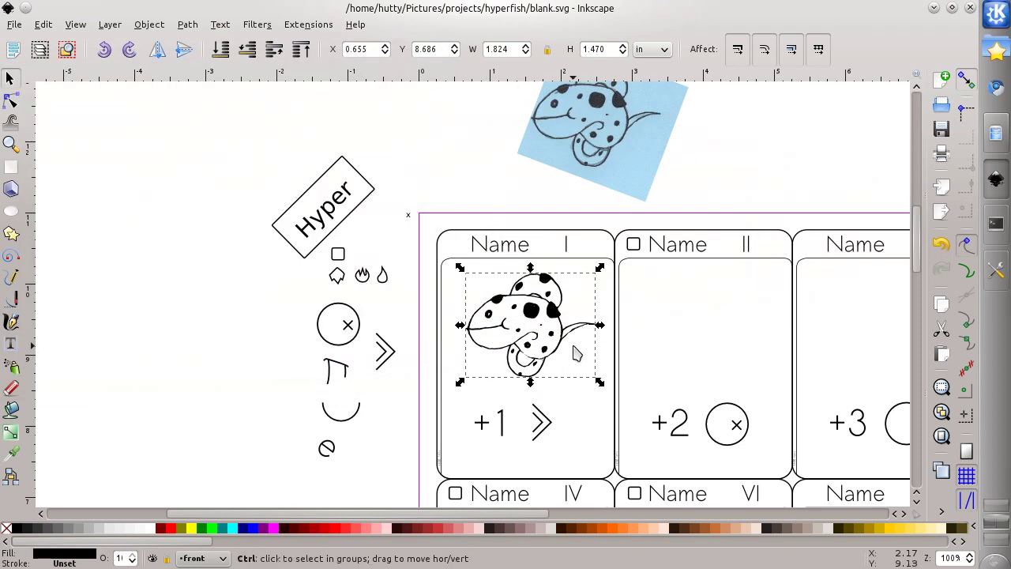
{"action": "scroll", "coordinate": [580, 352], "scroll_direction": "up", "scroll_amount": 2}
{"action": "scroll", "coordinate": [580, 351], "scroll_direction": "up", "scroll_amount": 1}
{"action": "scroll", "coordinate": [613, 379], "scroll_direction": "up", "scroll_amount": 1}
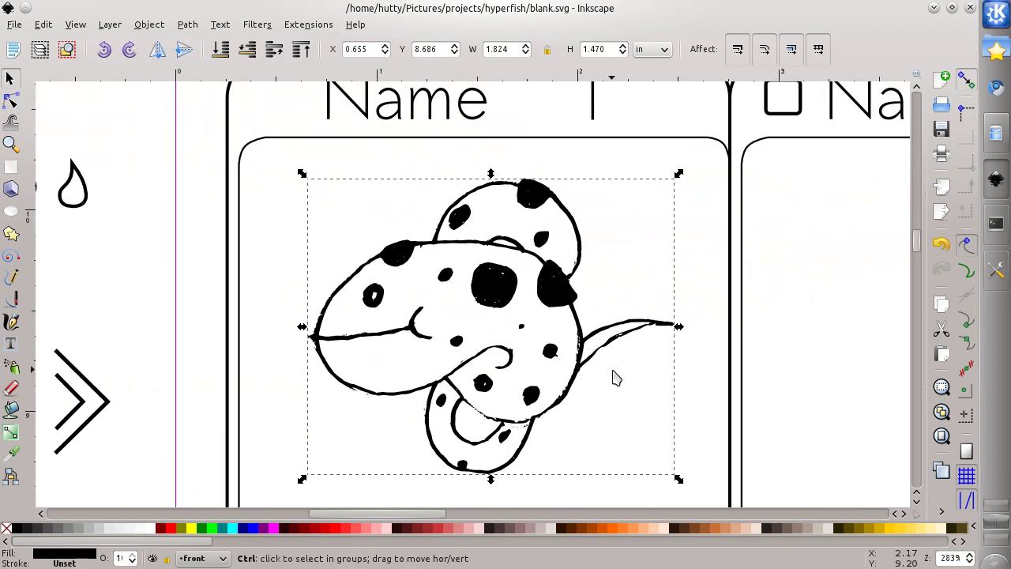
{"action": "scroll", "coordinate": [614, 377], "scroll_direction": "up", "scroll_amount": 1}
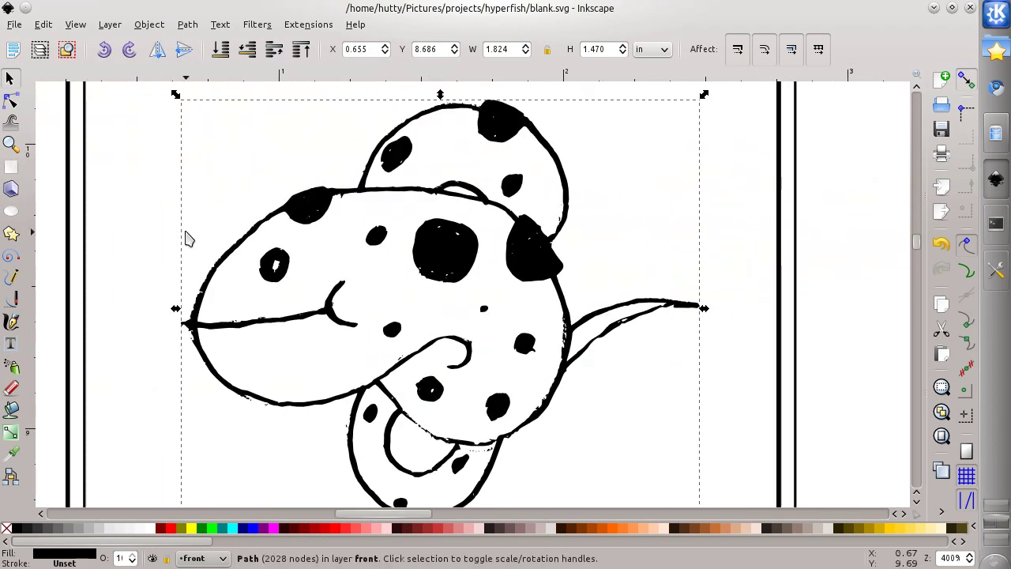
- Delete the stray nodes inside the traced fish's large black spot
{"action": "left_click", "coordinate": [12, 102]}
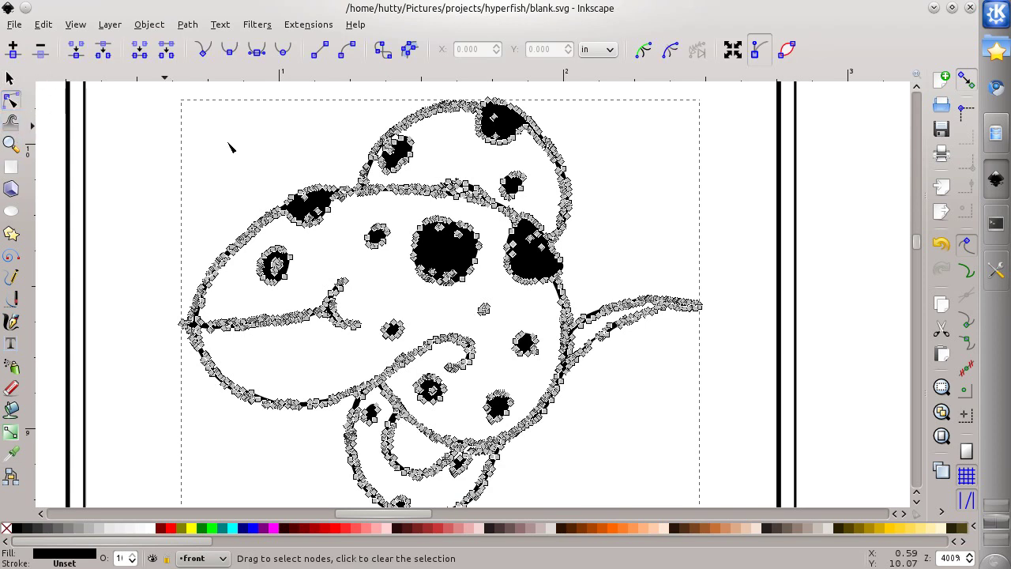
{"action": "scroll", "coordinate": [452, 238], "scroll_direction": "up", "scroll_amount": 1}
{"action": "scroll", "coordinate": [455, 243], "scroll_direction": "up", "scroll_amount": 2}
{"action": "scroll", "coordinate": [458, 247], "scroll_direction": "down", "scroll_amount": 1}
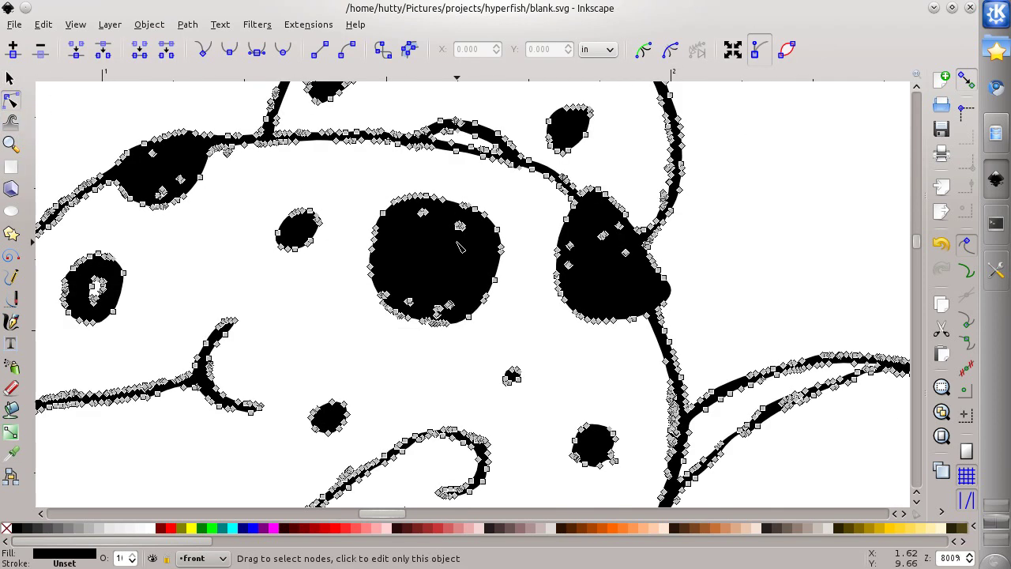
{"action": "scroll", "coordinate": [461, 248], "scroll_direction": "up", "scroll_amount": 2}
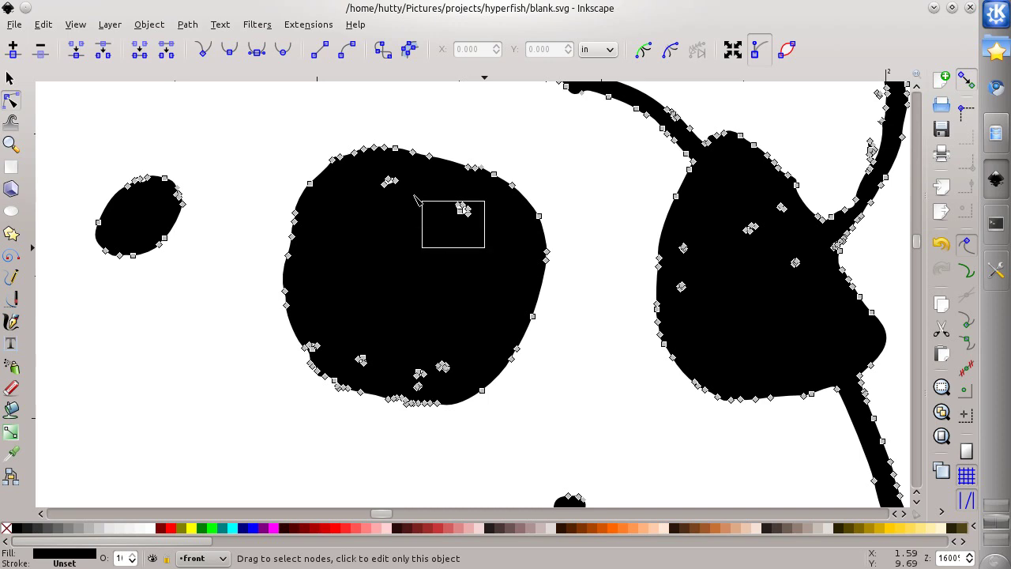
{"action": "left_click_drag", "start_coordinate": [416, 199], "coordinate": [363, 169]}
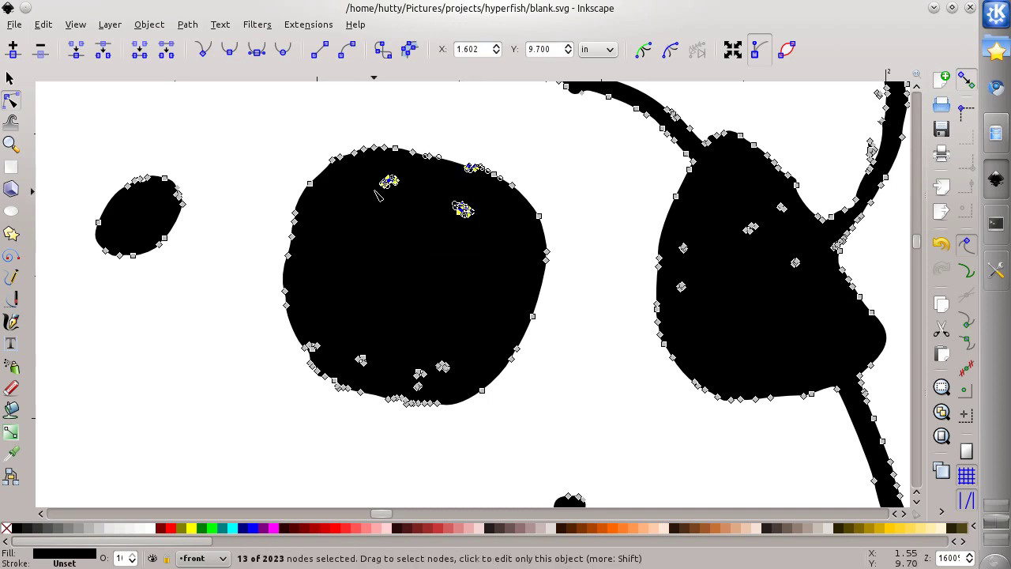
{"action": "key", "text": "Delete"}
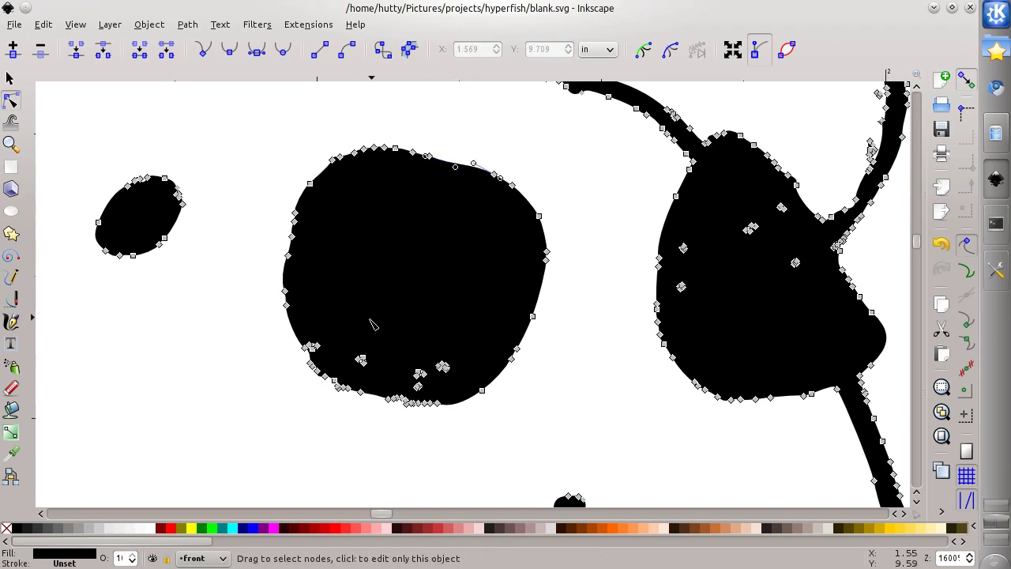
- Delete the stray nodes near the bottom of the fish and clear the selection
{"action": "left_click_drag", "start_coordinate": [348, 334], "coordinate": [430, 386]}
{"action": "left_click_drag", "start_coordinate": [390, 345], "coordinate": [460, 392]}
{"action": "key", "text": "Delete"}
{"action": "scroll", "coordinate": [462, 378], "scroll_direction": "down", "scroll_amount": 2, "text": "ctrl"}
{"action": "scroll", "coordinate": [464, 365], "scroll_direction": "down", "scroll_amount": 2, "text": "ctrl"}
{"action": "key", "text": "Escape"}
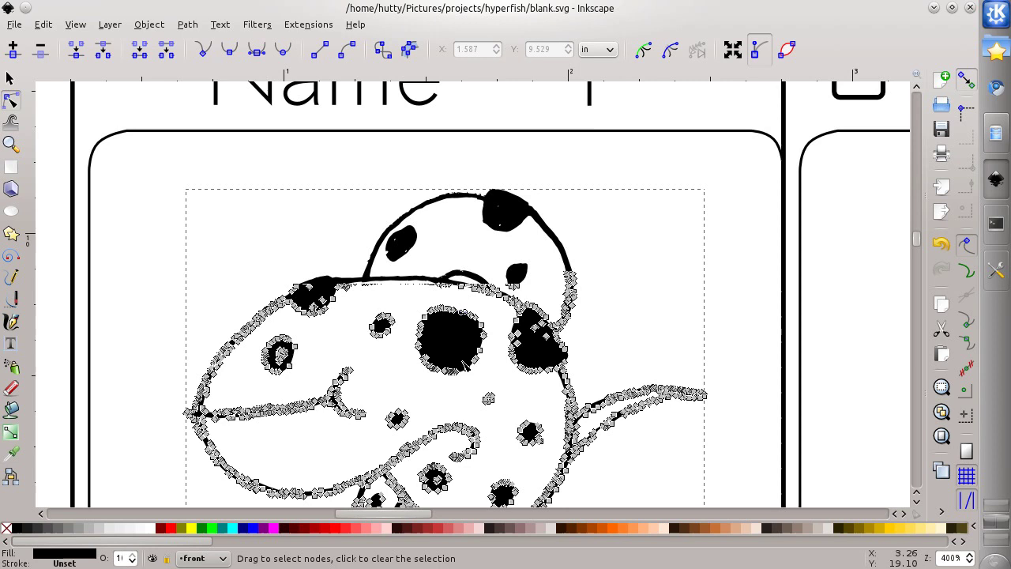
{"action": "scroll", "coordinate": [464, 365], "scroll_direction": "up", "scroll_amount": 1, "text": "ctrl"}
{"action": "scroll", "coordinate": [437, 312], "scroll_direction": "down", "scroll_amount": 4, "text": "ctrl"}
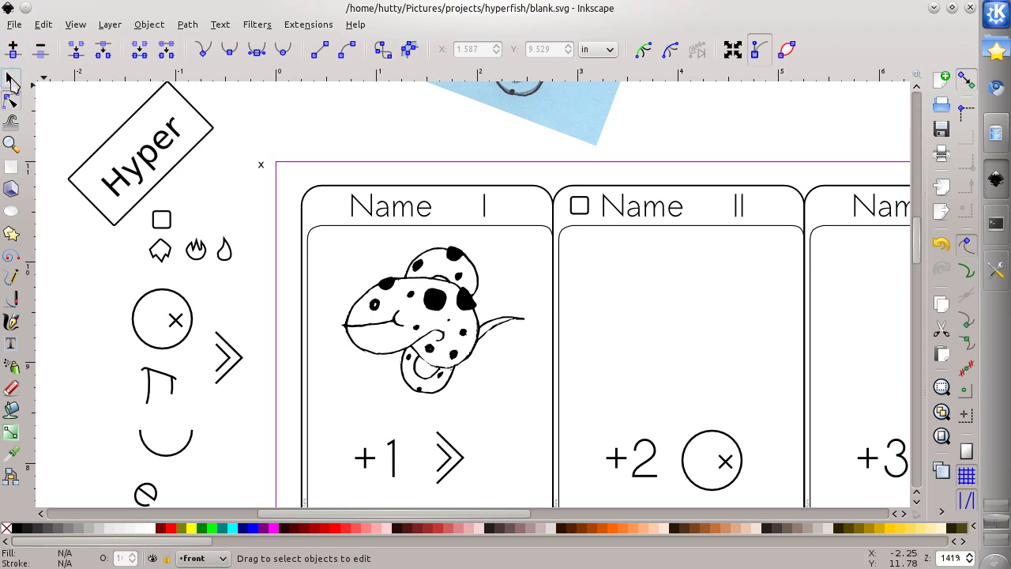
- Retitle the first card's 'Name' to 'Pleel'
{"action": "left_click", "coordinate": [10, 79]}
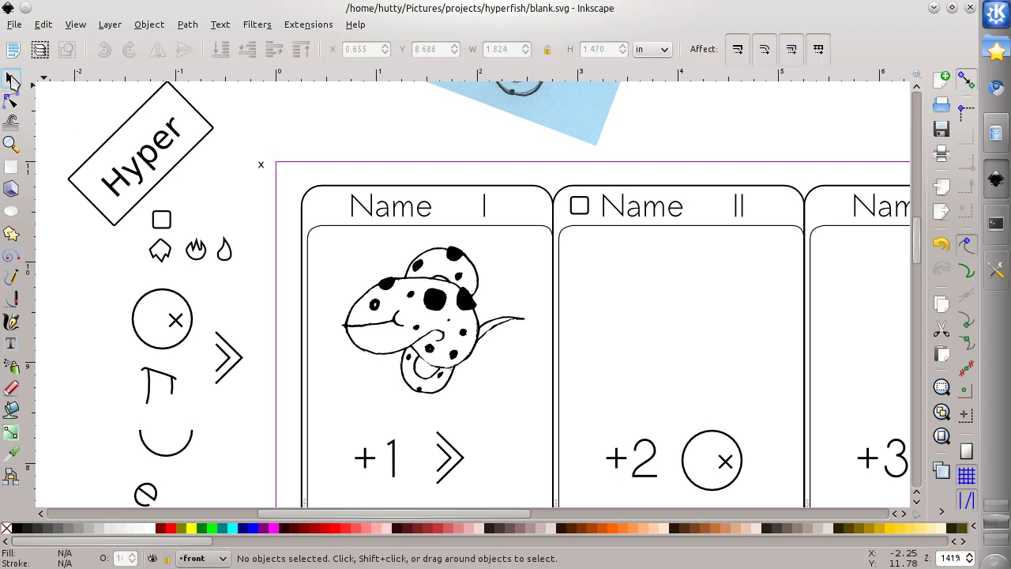
{"action": "left_click", "coordinate": [995, 133]}
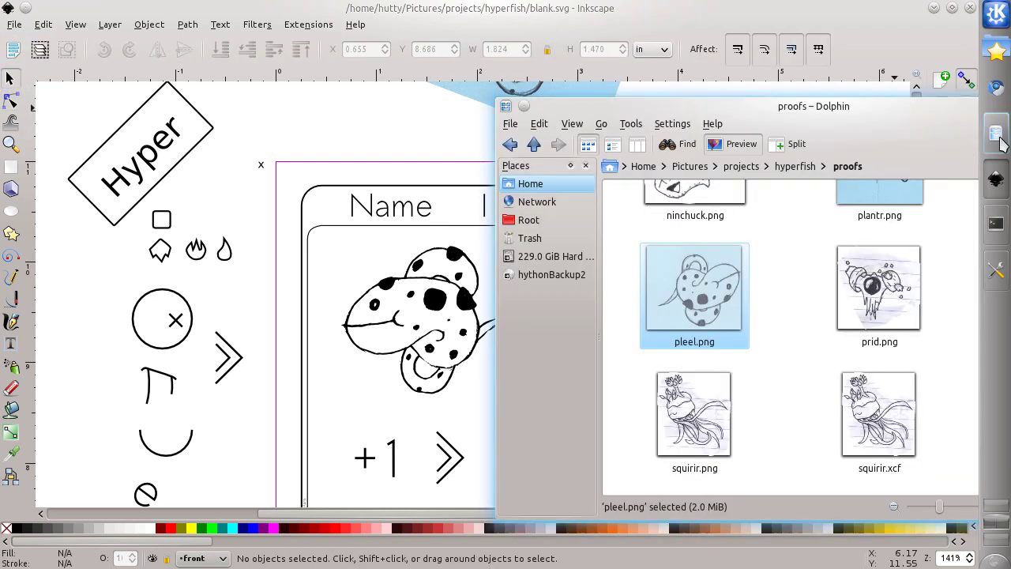
{"action": "left_click", "coordinate": [477, 38]}
{"action": "left_click", "coordinate": [427, 222]}
{"action": "double_click", "coordinate": [424, 219]}
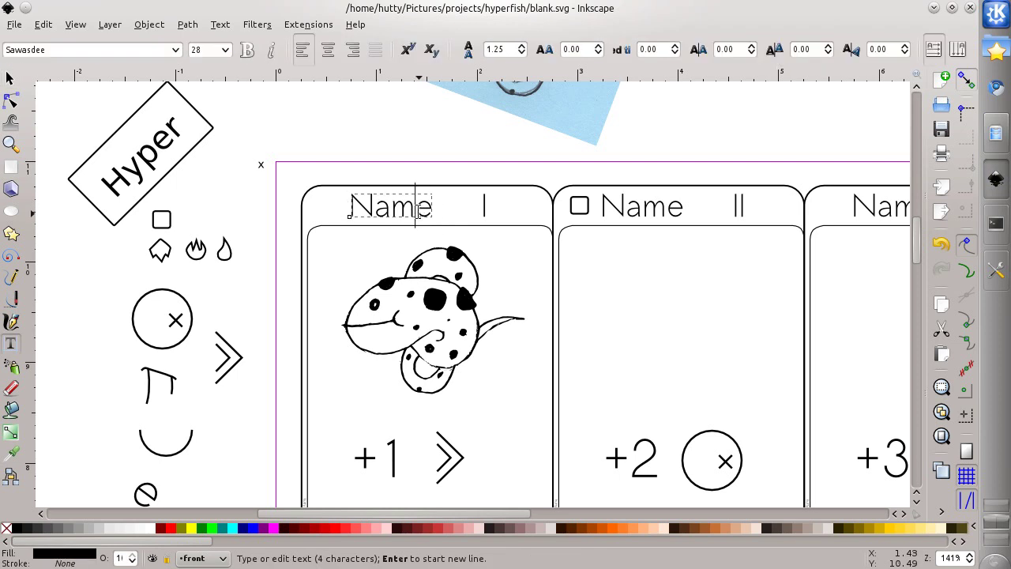
{"action": "double_click", "coordinate": [393, 210]}
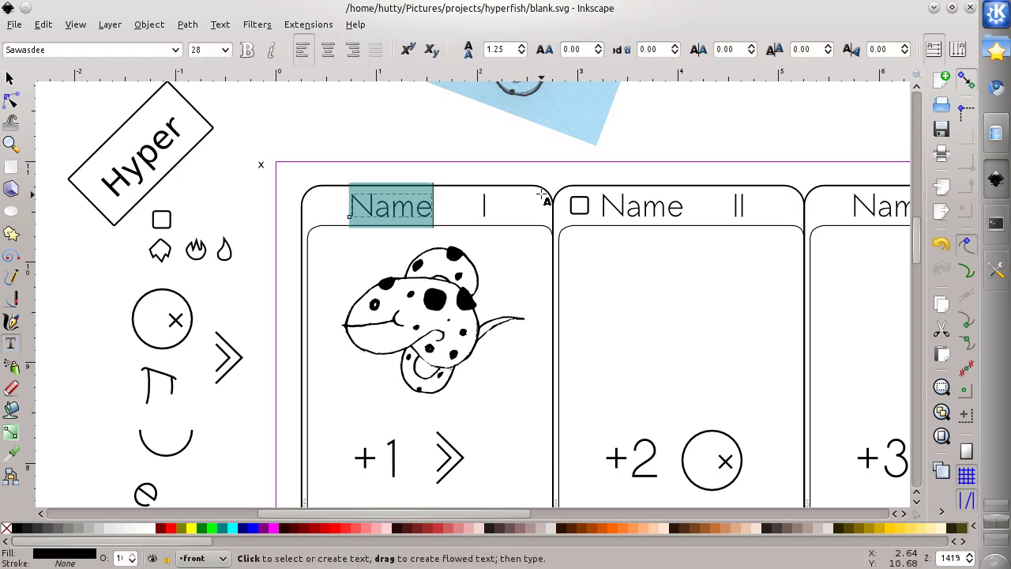
{"action": "type", "text": "Pleel"}
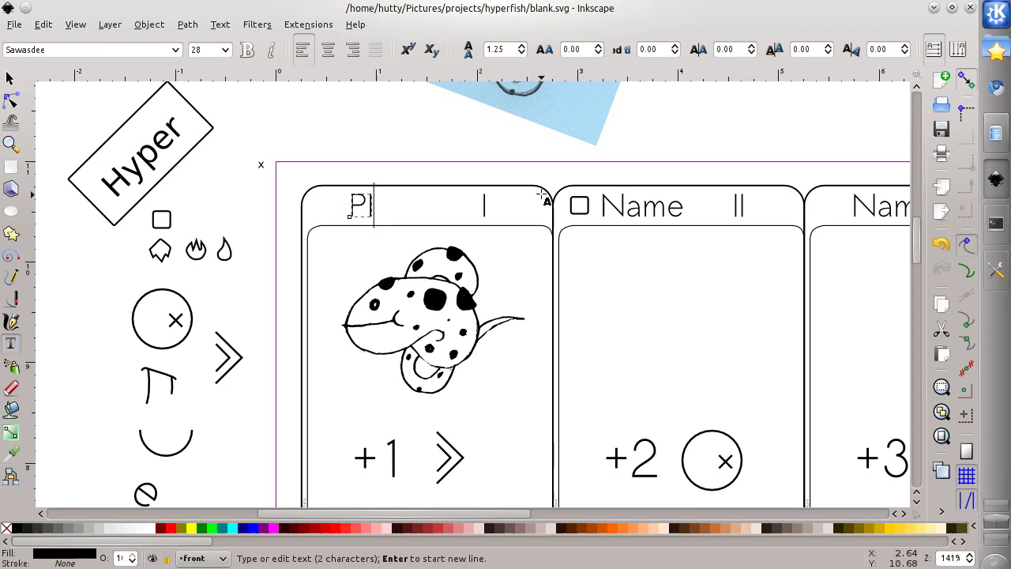
- Change the numeral I to VII and the value +1 to +7
{"action": "left_click", "coordinate": [487, 207]}
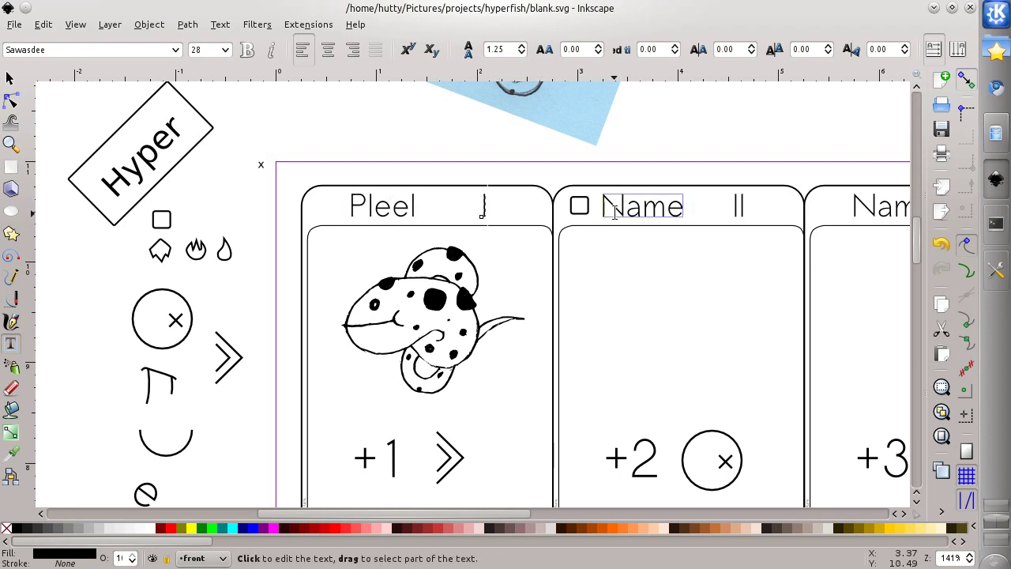
{"action": "key", "text": "BackSpace"}
{"action": "type", "text": "VII"}
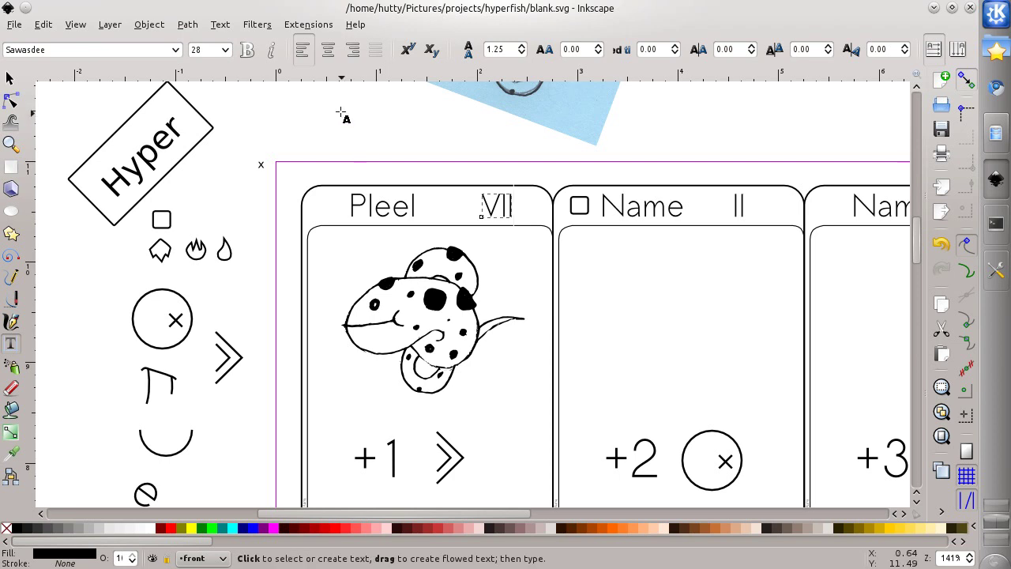
{"action": "left_click", "coordinate": [394, 449]}
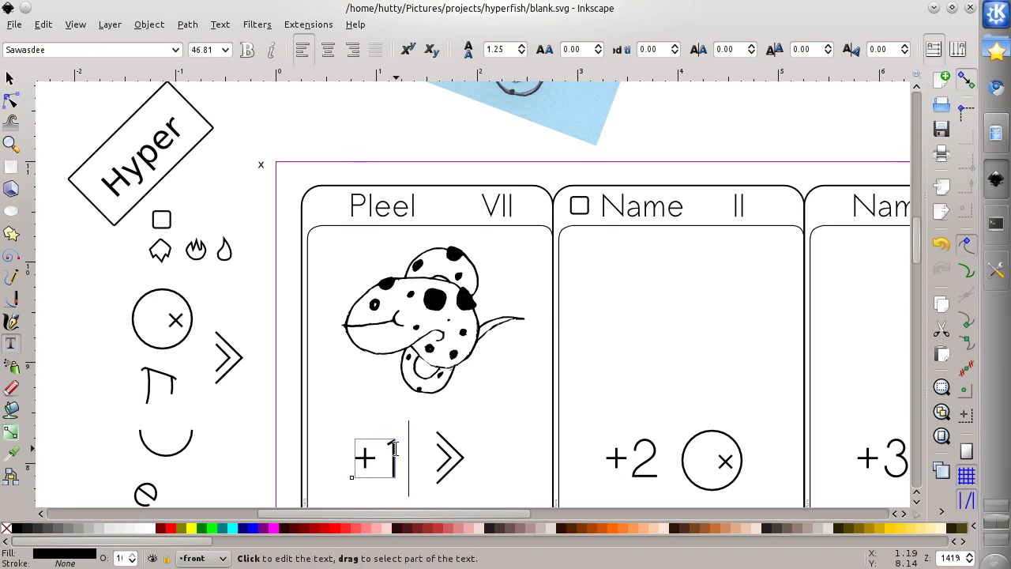
{"action": "key", "text": "BackSpace"}
{"action": "type", "text": "7"}
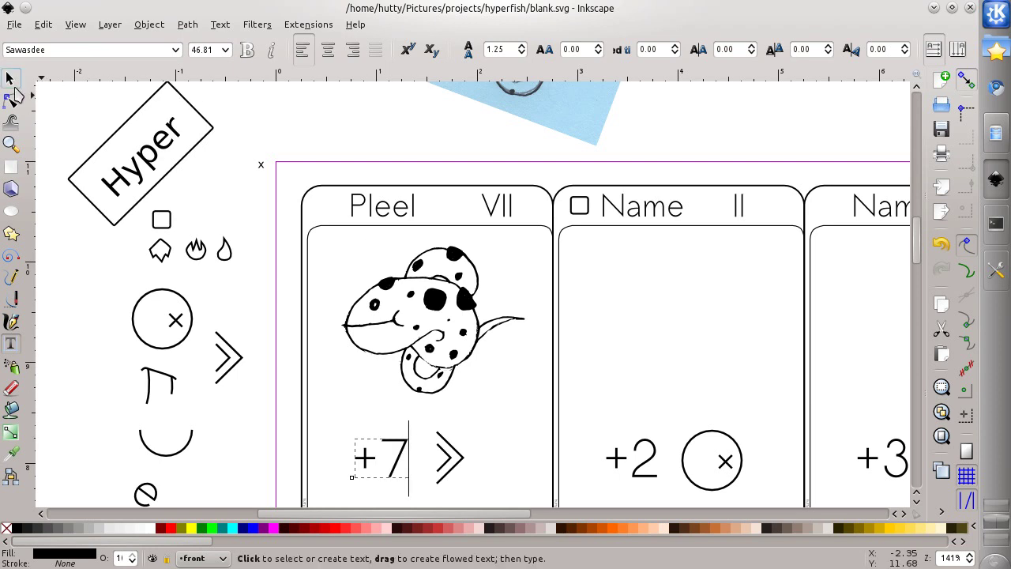
{"action": "left_click", "coordinate": [10, 78]}
{"action": "scroll", "coordinate": [486, 484], "scroll_direction": "down", "scroll_amount": 3}
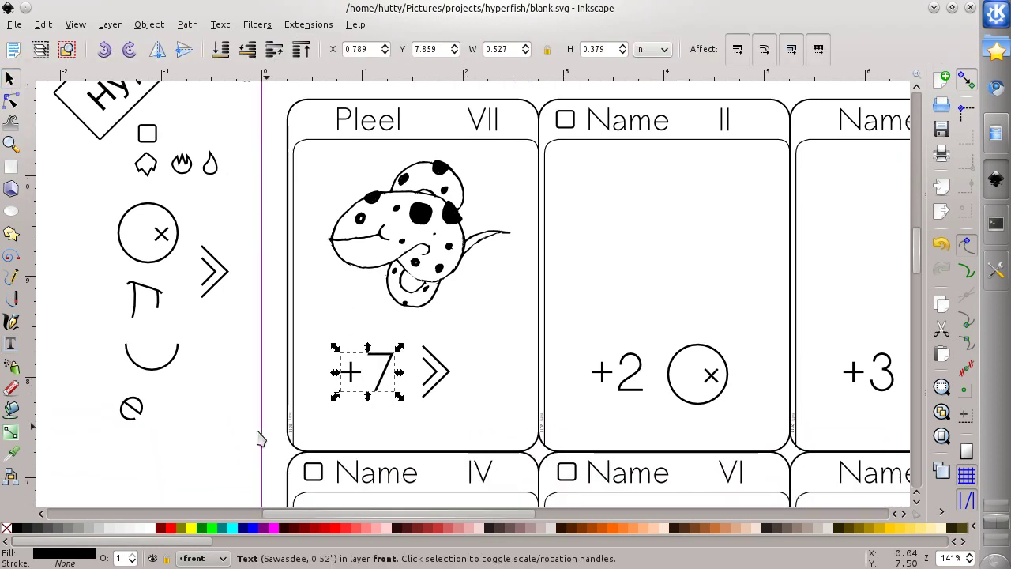
{"action": "left_click", "coordinate": [237, 444]}
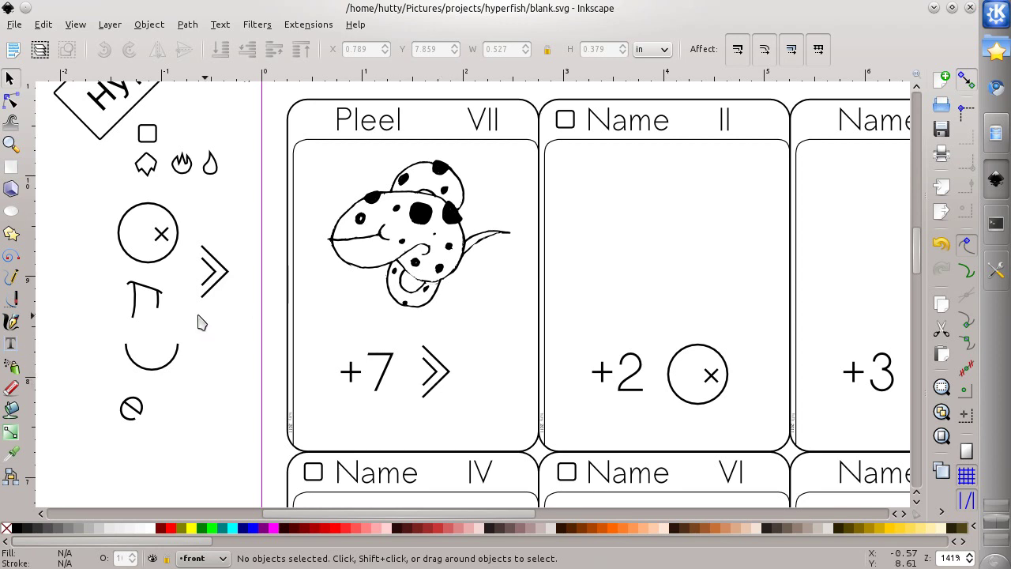
- Delete the double-chevron icon beside +7
{"action": "left_click", "coordinate": [438, 381]}
{"action": "right_click", "coordinate": [438, 380]}
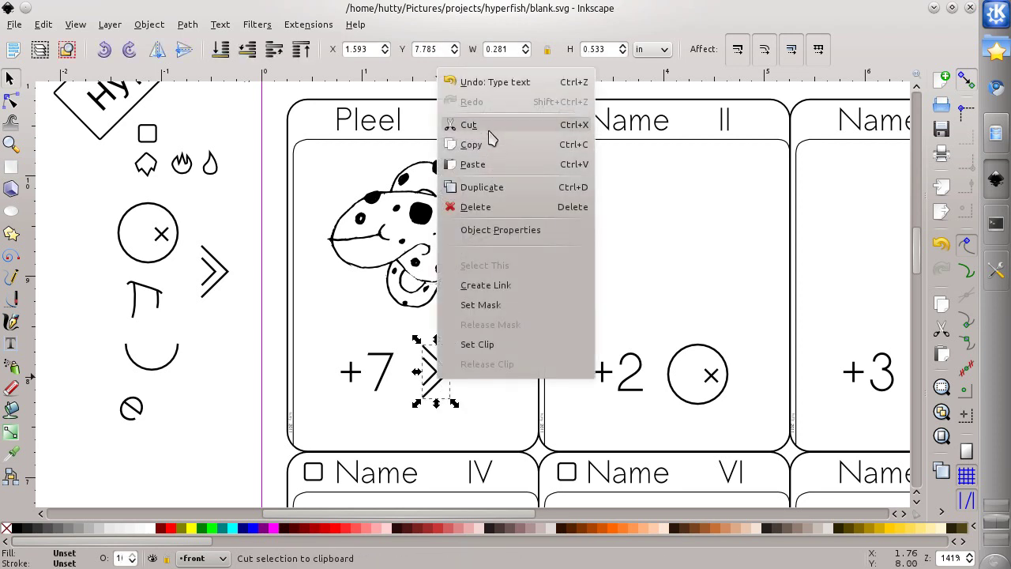
{"action": "left_click", "coordinate": [499, 422]}
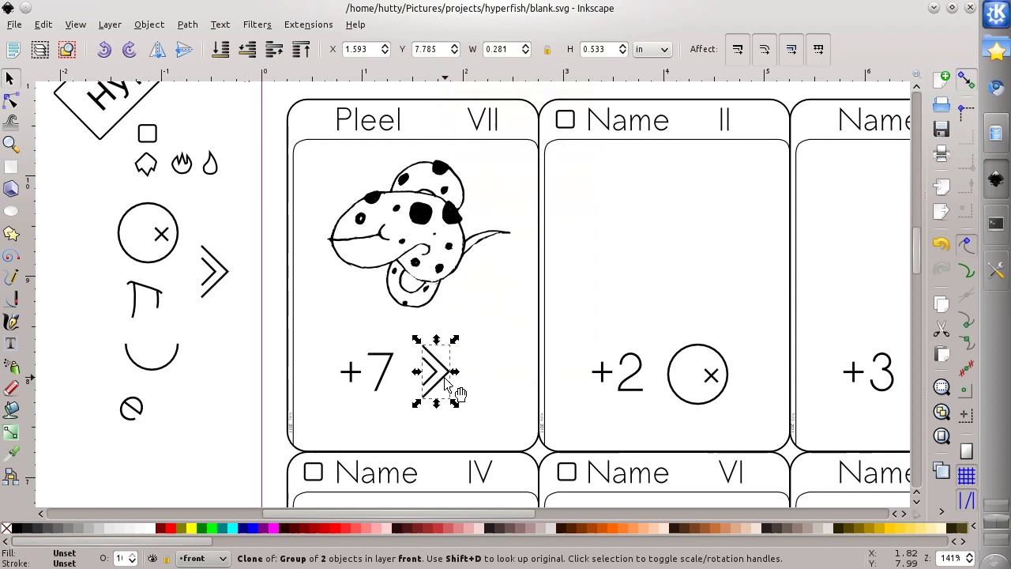
{"action": "key", "text": "Delete"}
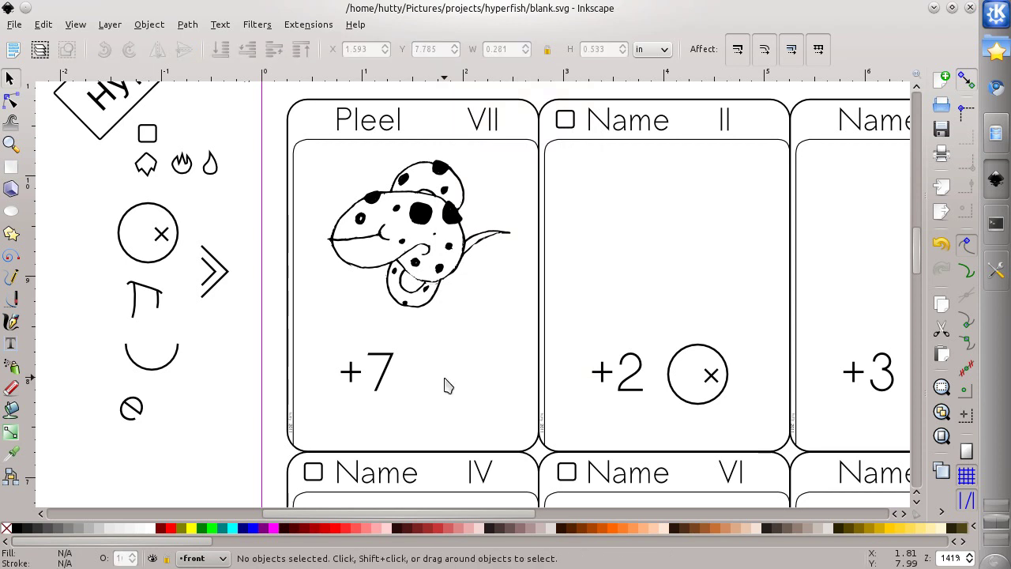
- Create a linked clone of the flag-shaped strength symbol
{"action": "left_click", "coordinate": [147, 294]}
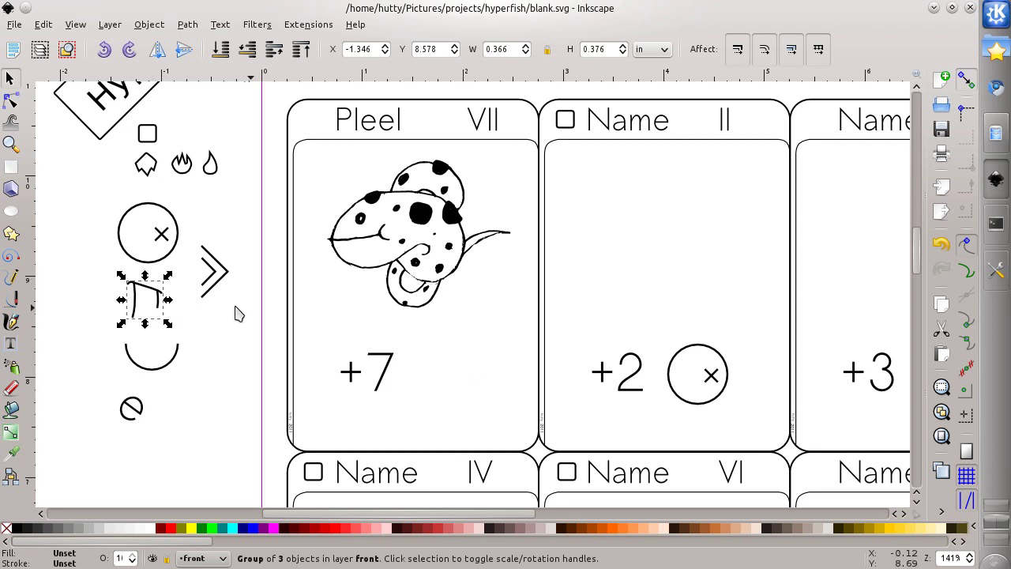
{"action": "left_click_drag", "start_coordinate": [726, 388], "coordinate": [608, 279]}
{"action": "scroll", "coordinate": [613, 282], "scroll_direction": "down", "scroll_amount": 1}
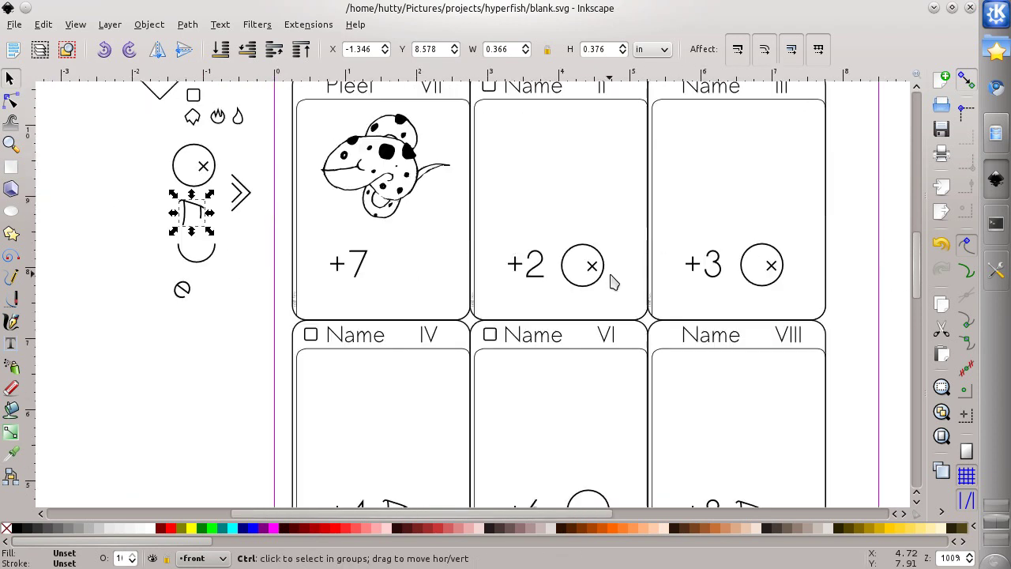
{"action": "scroll", "coordinate": [609, 279], "scroll_direction": "down", "scroll_amount": 1}
{"action": "scroll", "coordinate": [733, 300], "scroll_direction": "down", "scroll_amount": 3}
{"action": "scroll", "coordinate": [733, 300], "scroll_direction": "down", "scroll_amount": 2}
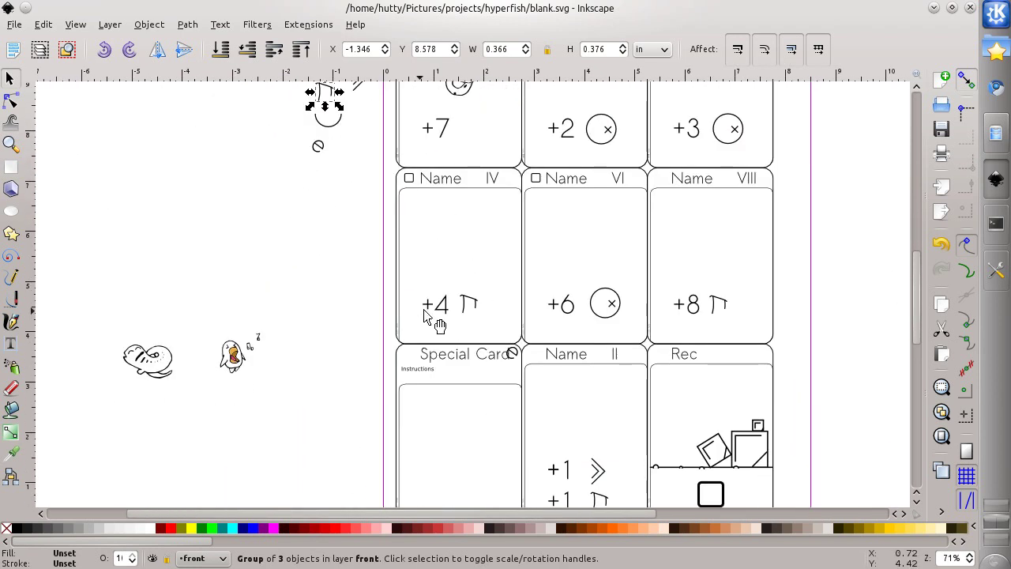
{"action": "scroll", "coordinate": [498, 463], "scroll_direction": "up", "scroll_amount": 5}
{"action": "scroll", "coordinate": [368, 383], "scroll_direction": "up", "scroll_amount": 2, "text": "ctrl"}
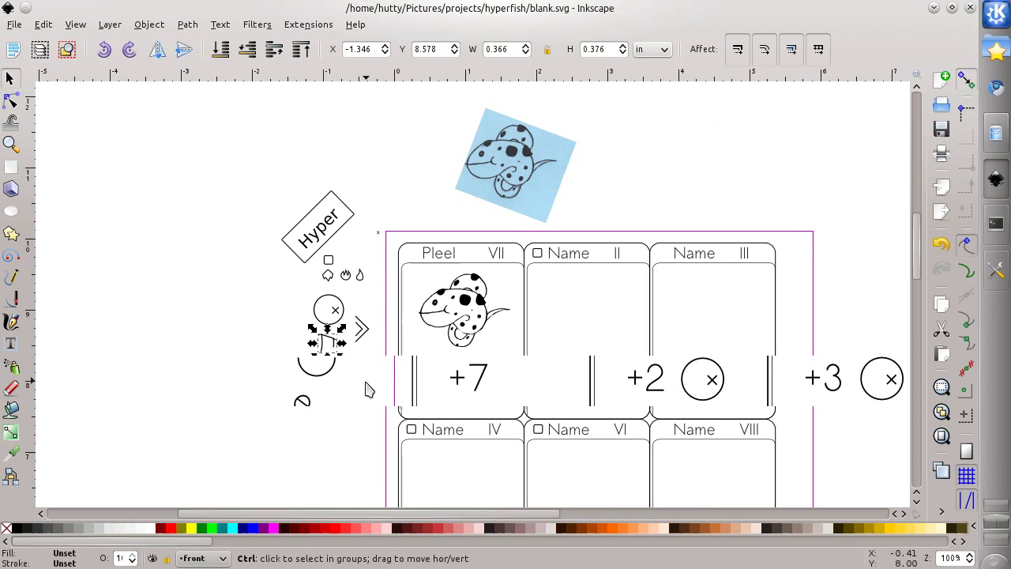
{"action": "scroll", "coordinate": [374, 403], "scroll_direction": "up", "scroll_amount": 1}
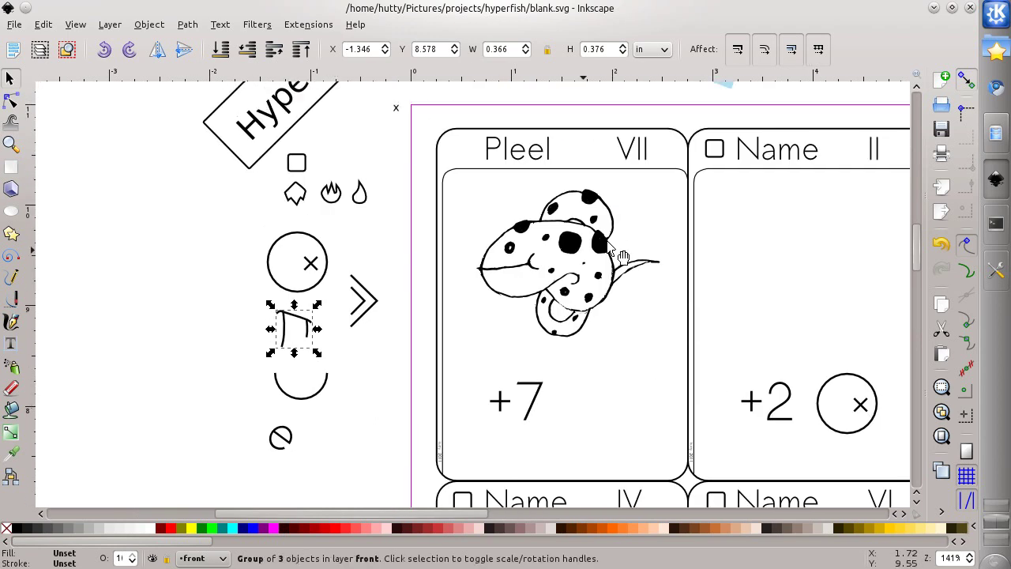
{"action": "left_click", "coordinate": [144, 25]}
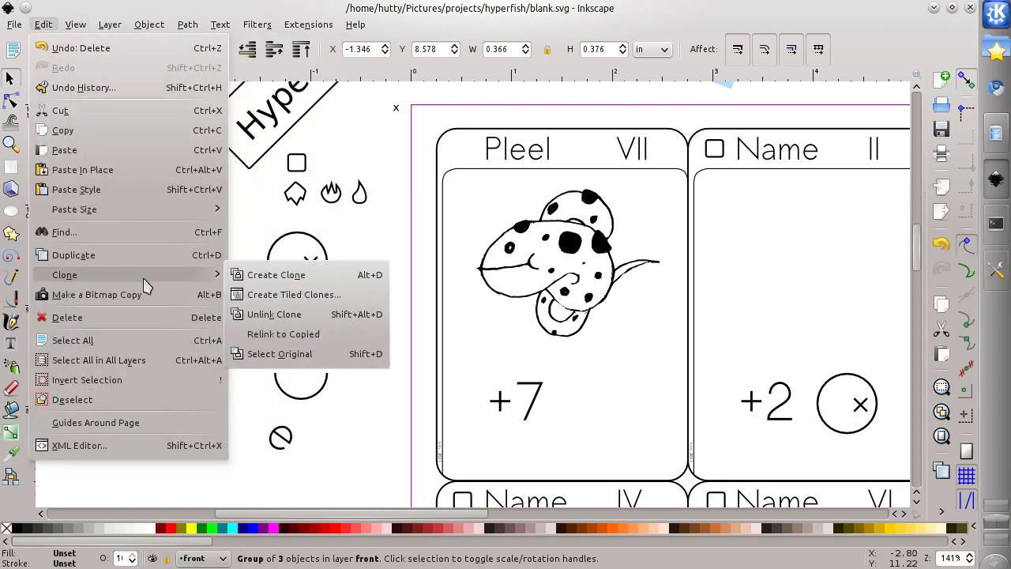
{"action": "mouse_move", "coordinate": [126, 275]}
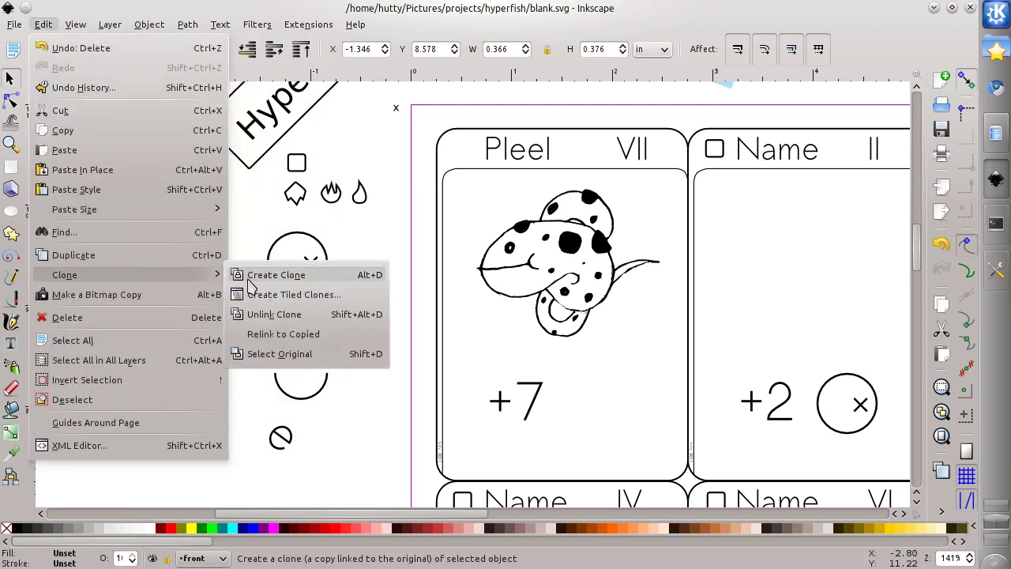
{"action": "left_click", "coordinate": [251, 283]}
- Place the strength clone just right of the +7 value
{"action": "scroll", "coordinate": [375, 359], "scroll_direction": "up", "scroll_amount": 1}
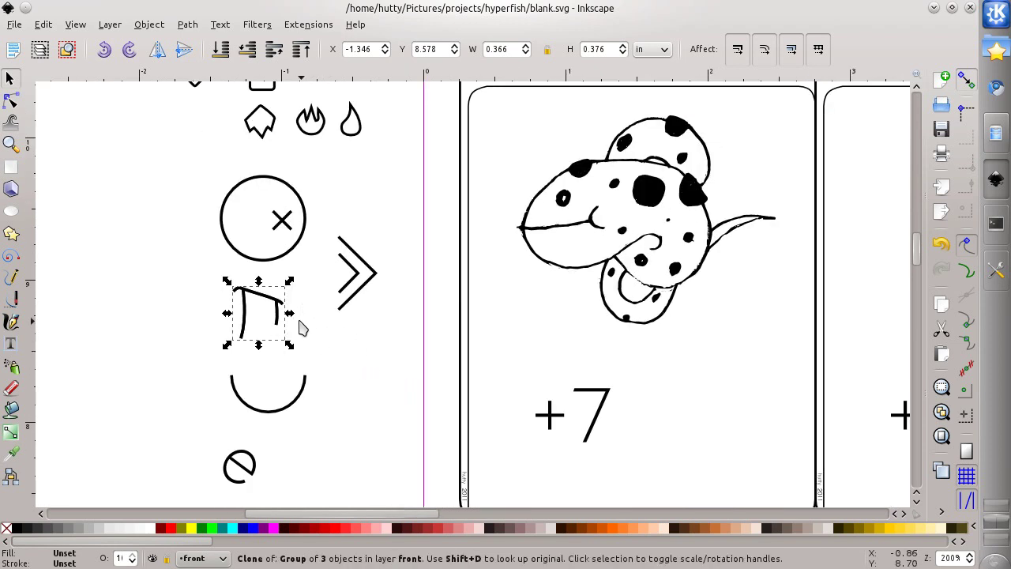
{"action": "left_click_drag", "start_coordinate": [282, 305], "coordinate": [715, 415]}
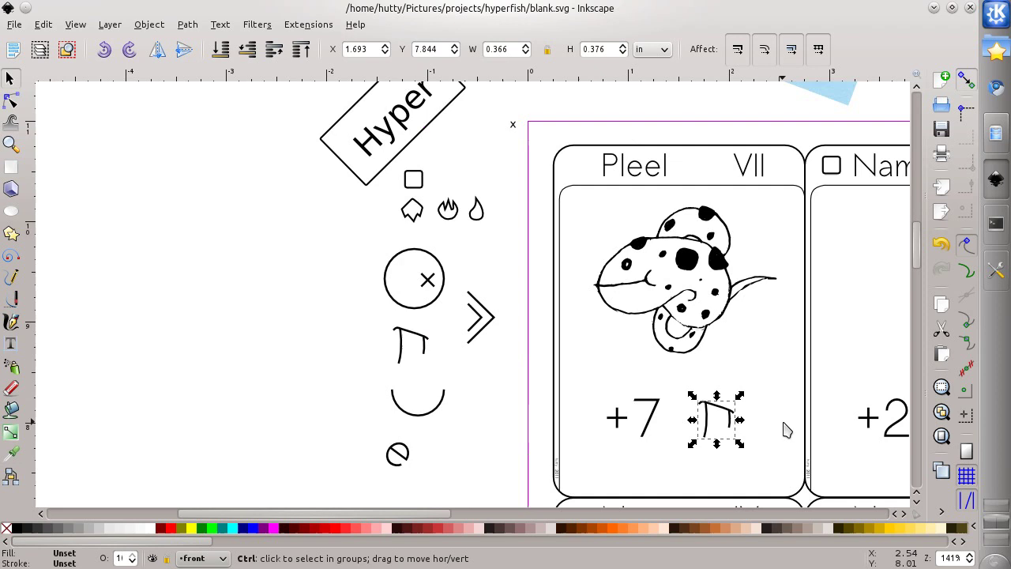
{"action": "key", "text": "1"}
{"action": "left_click_drag", "start_coordinate": [788, 426], "coordinate": [699, 383]}
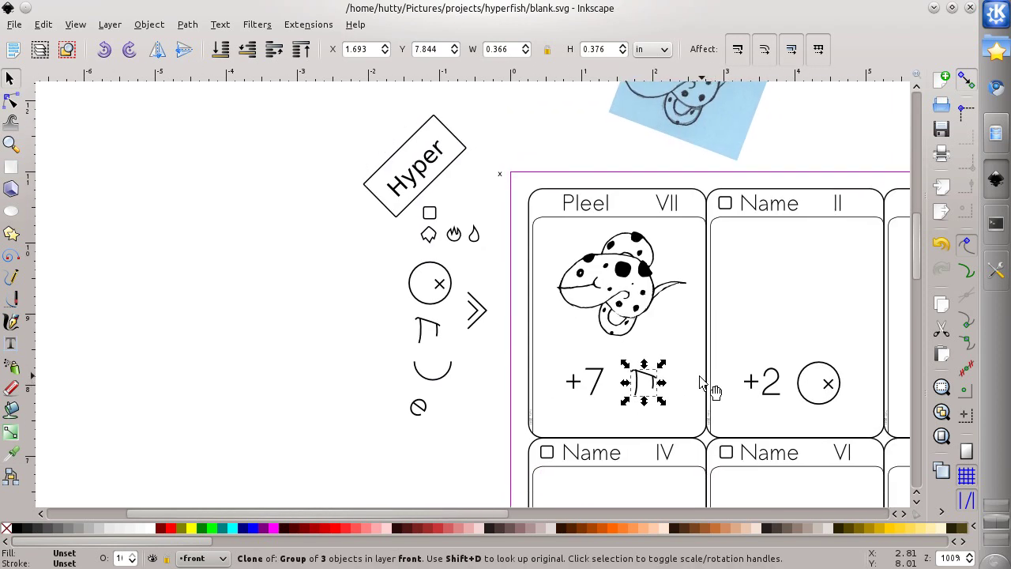
{"action": "left_click", "coordinate": [313, 352]}
{"action": "mouse_move", "coordinate": [853, 355]}
{"action": "left_mouse_down"}
{"action": "mouse_move", "coordinate": [737, 316]}
{"action": "mouse_move", "coordinate": [551, 306]}
{"action": "left_mouse_up"}
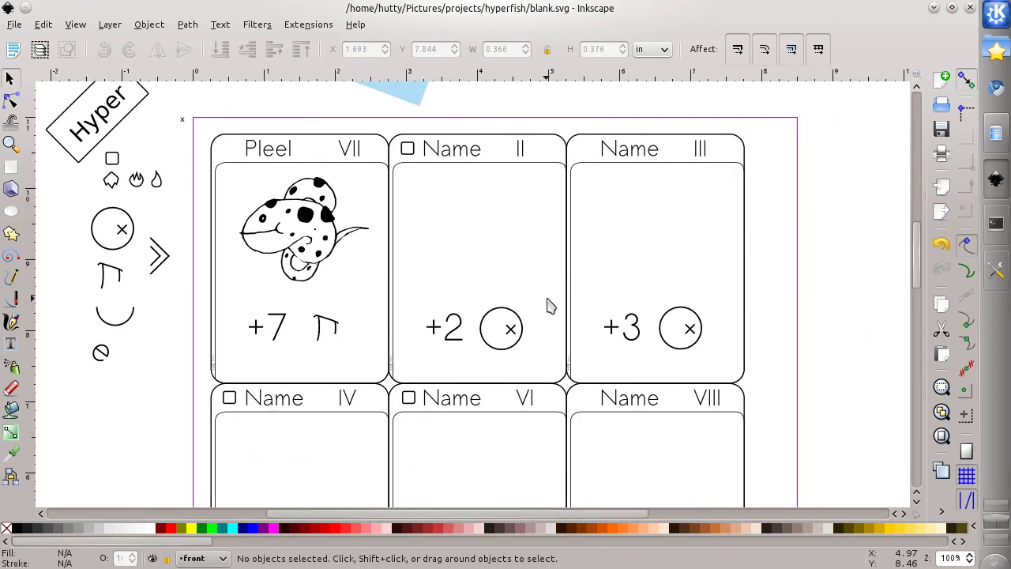
- Zoom in and out across the drawing to review the finished game cards
{"action": "scroll", "coordinate": [551, 305], "scroll_direction": "down", "scroll_amount": 1, "text": "ctrl"}
{"action": "scroll", "coordinate": [568, 349], "scroll_direction": "down", "scroll_amount": 5}
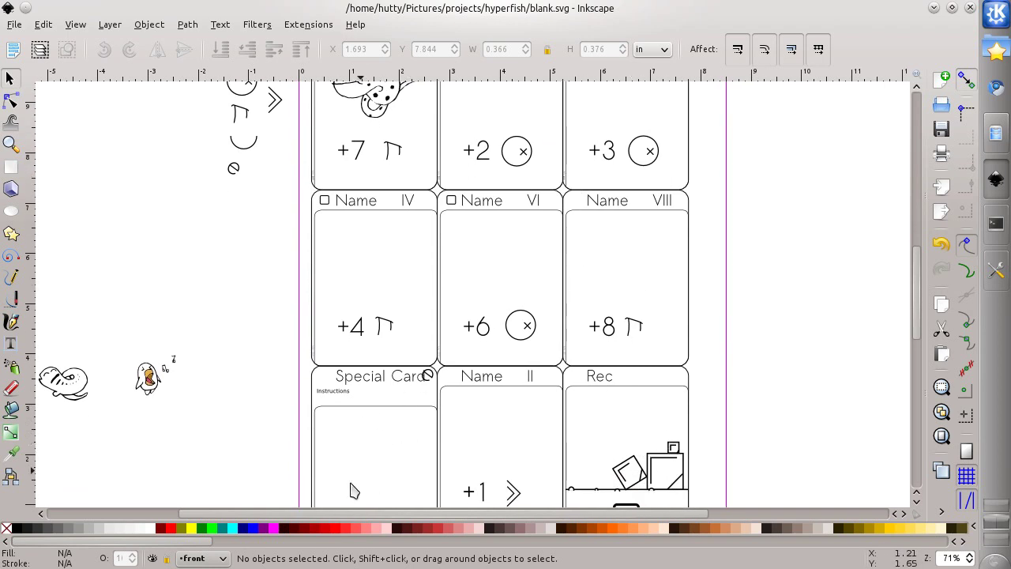
{"action": "scroll", "coordinate": [566, 406], "scroll_direction": "up", "scroll_amount": 1}
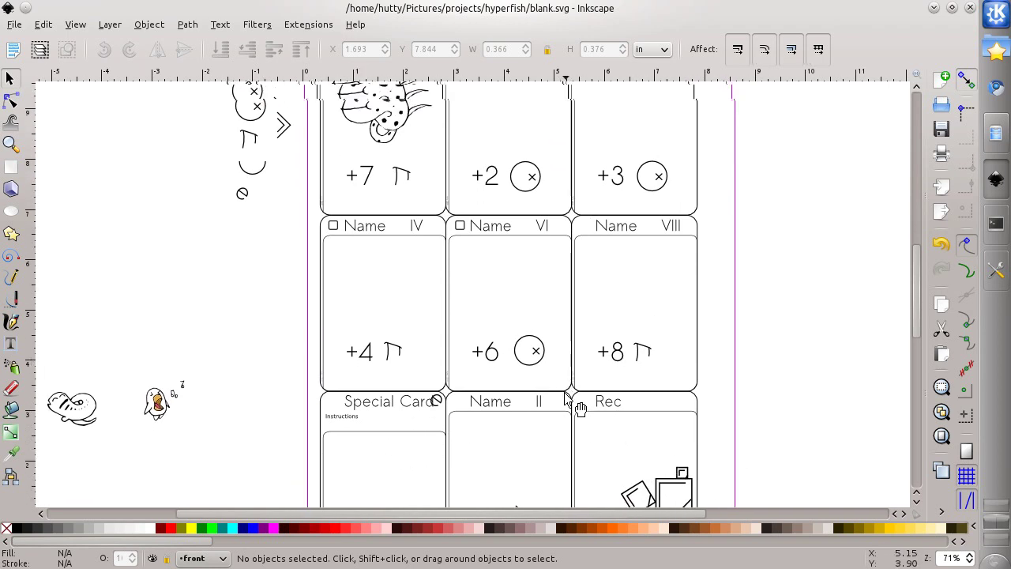
{"action": "scroll", "coordinate": [567, 410], "scroll_direction": "up", "scroll_amount": 1}
{"action": "scroll", "coordinate": [535, 318], "scroll_direction": "up", "scroll_amount": 1}
{"action": "scroll", "coordinate": [534, 318], "scroll_direction": "up", "scroll_amount": 1}
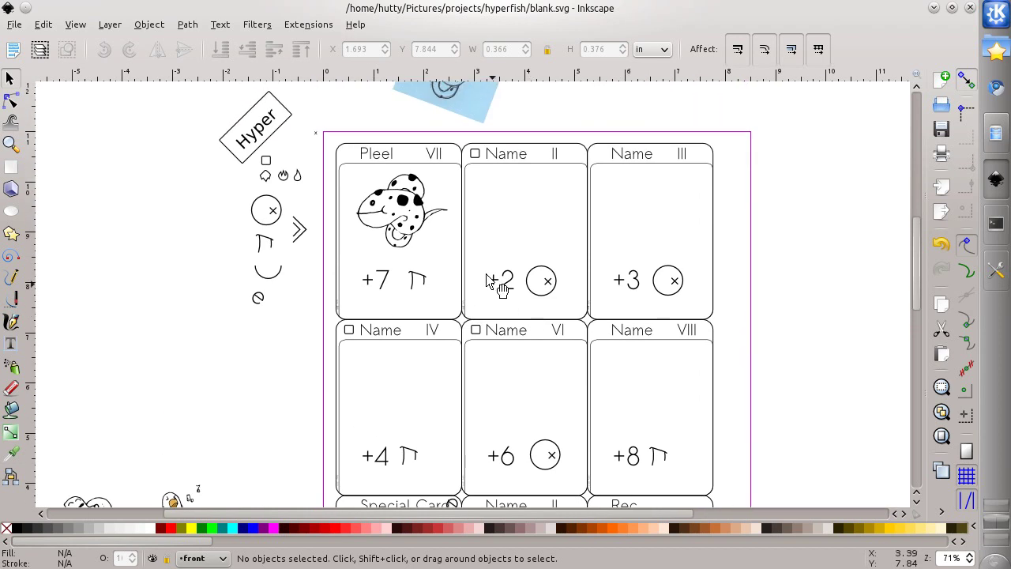
{"action": "scroll", "coordinate": [501, 281], "scroll_direction": "up", "scroll_amount": 1, "text": "ctrl"}
{"action": "scroll", "coordinate": [442, 241], "scroll_direction": "up", "scroll_amount": 1}
{"action": "scroll", "coordinate": [442, 241], "scroll_direction": "up", "scroll_amount": 2, "text": "ctrl"}
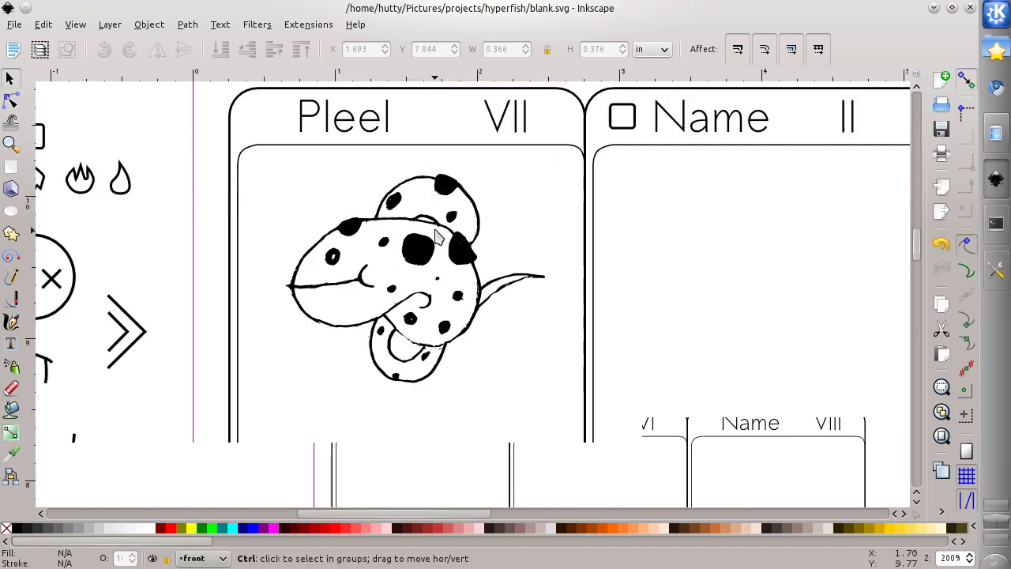
- Minimize Inkscape and move the Dolphin proofs window lower on the desktop
{"action": "scroll", "coordinate": [442, 241], "scroll_direction": "down", "scroll_amount": 2, "text": "ctrl"}
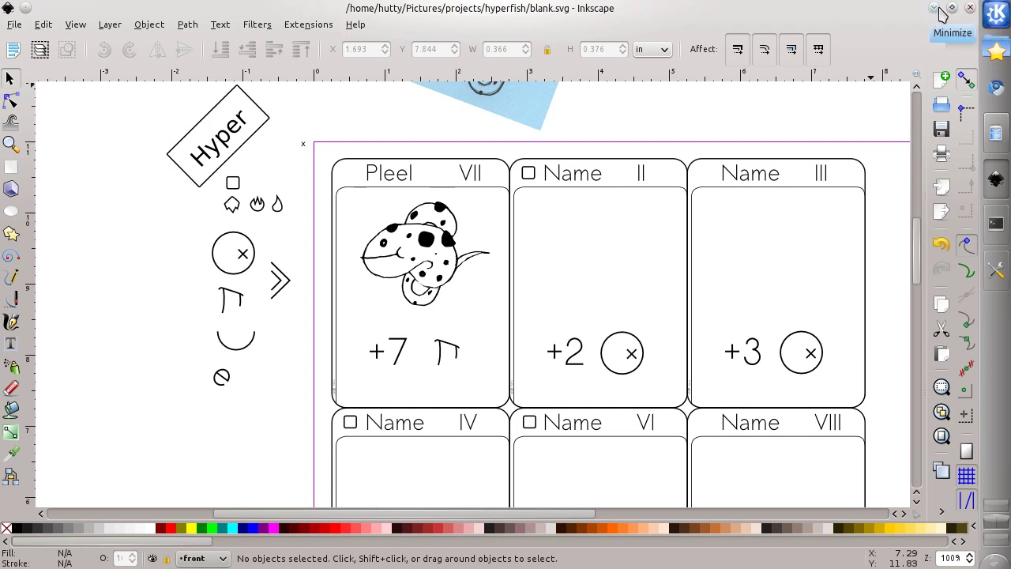
{"action": "left_click", "coordinate": [939, 8]}
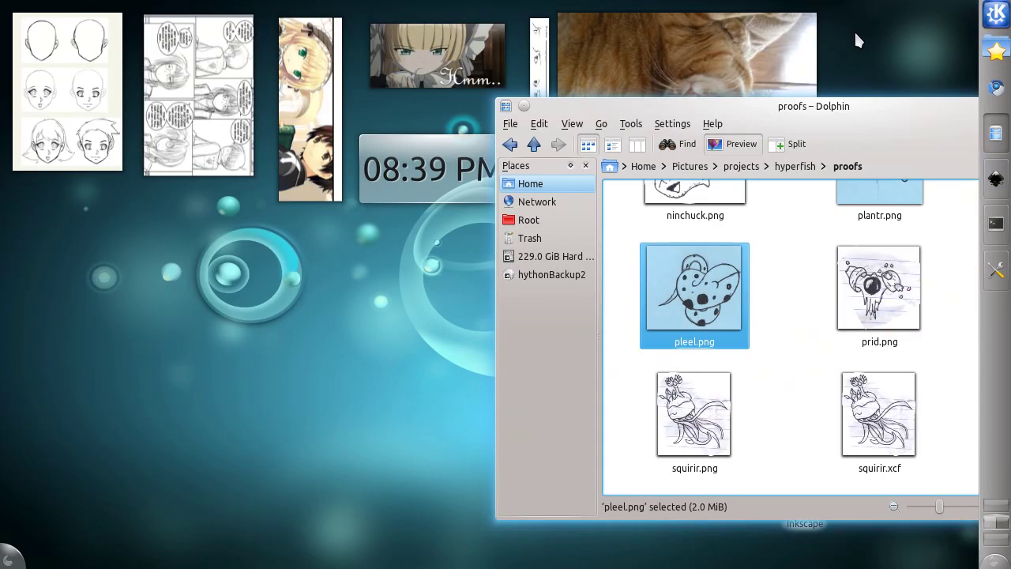
{"action": "left_click_drag", "start_coordinate": [700, 113], "coordinate": [651, 293]}
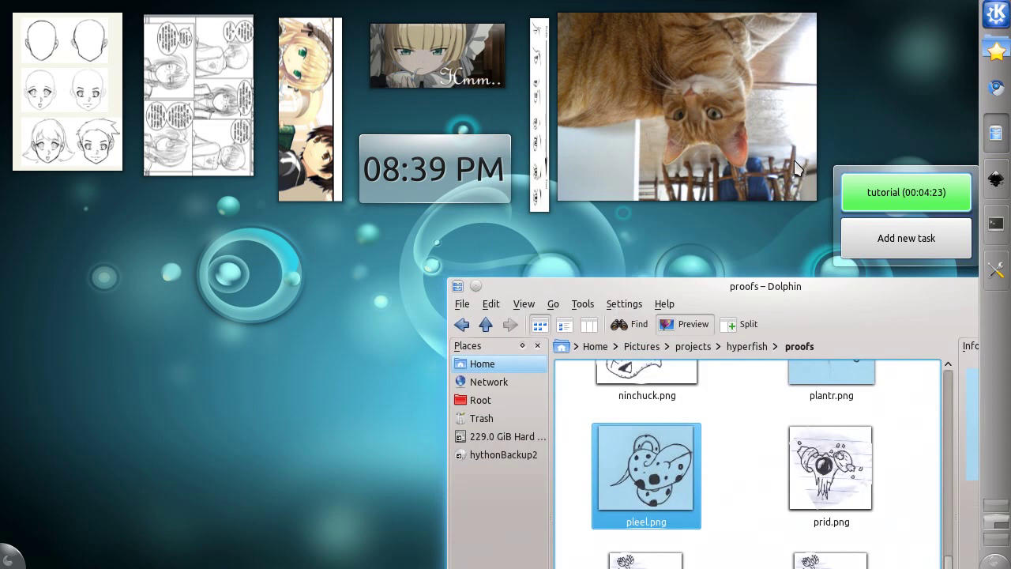